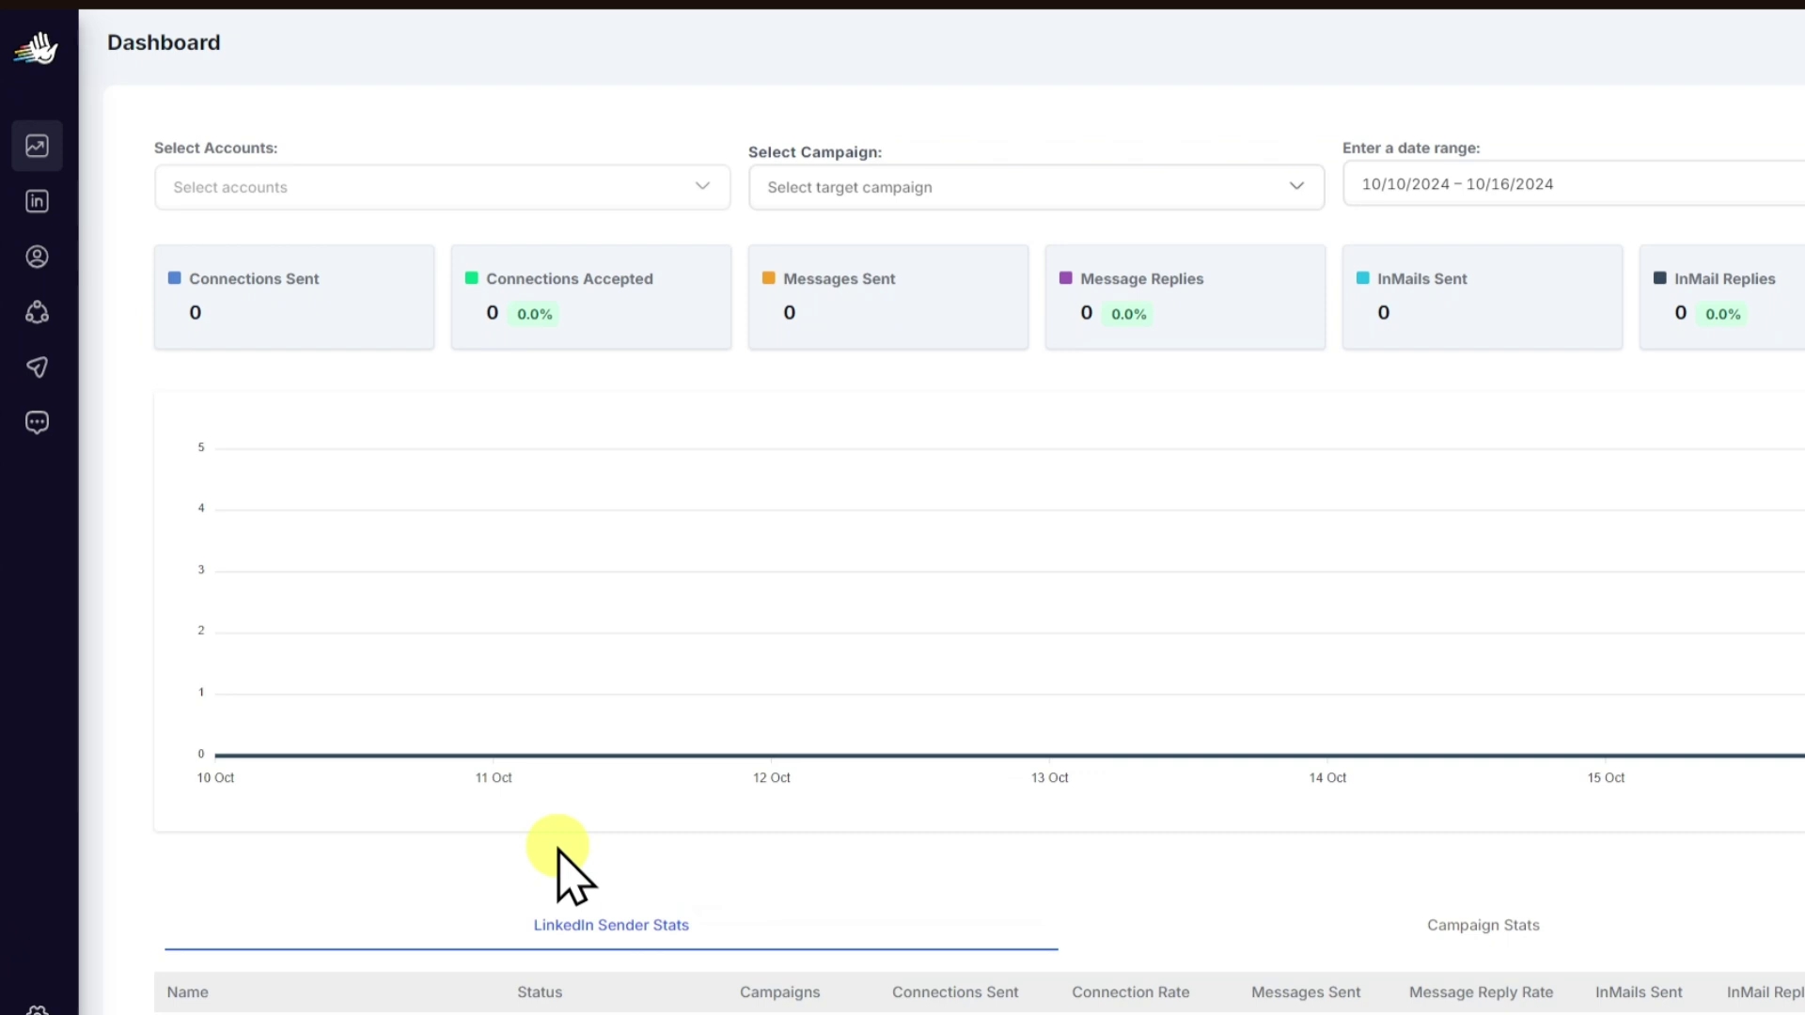
- Connect a LinkedIn account on the LinkedIn Accounts page so it shows as Available
click(39, 201)
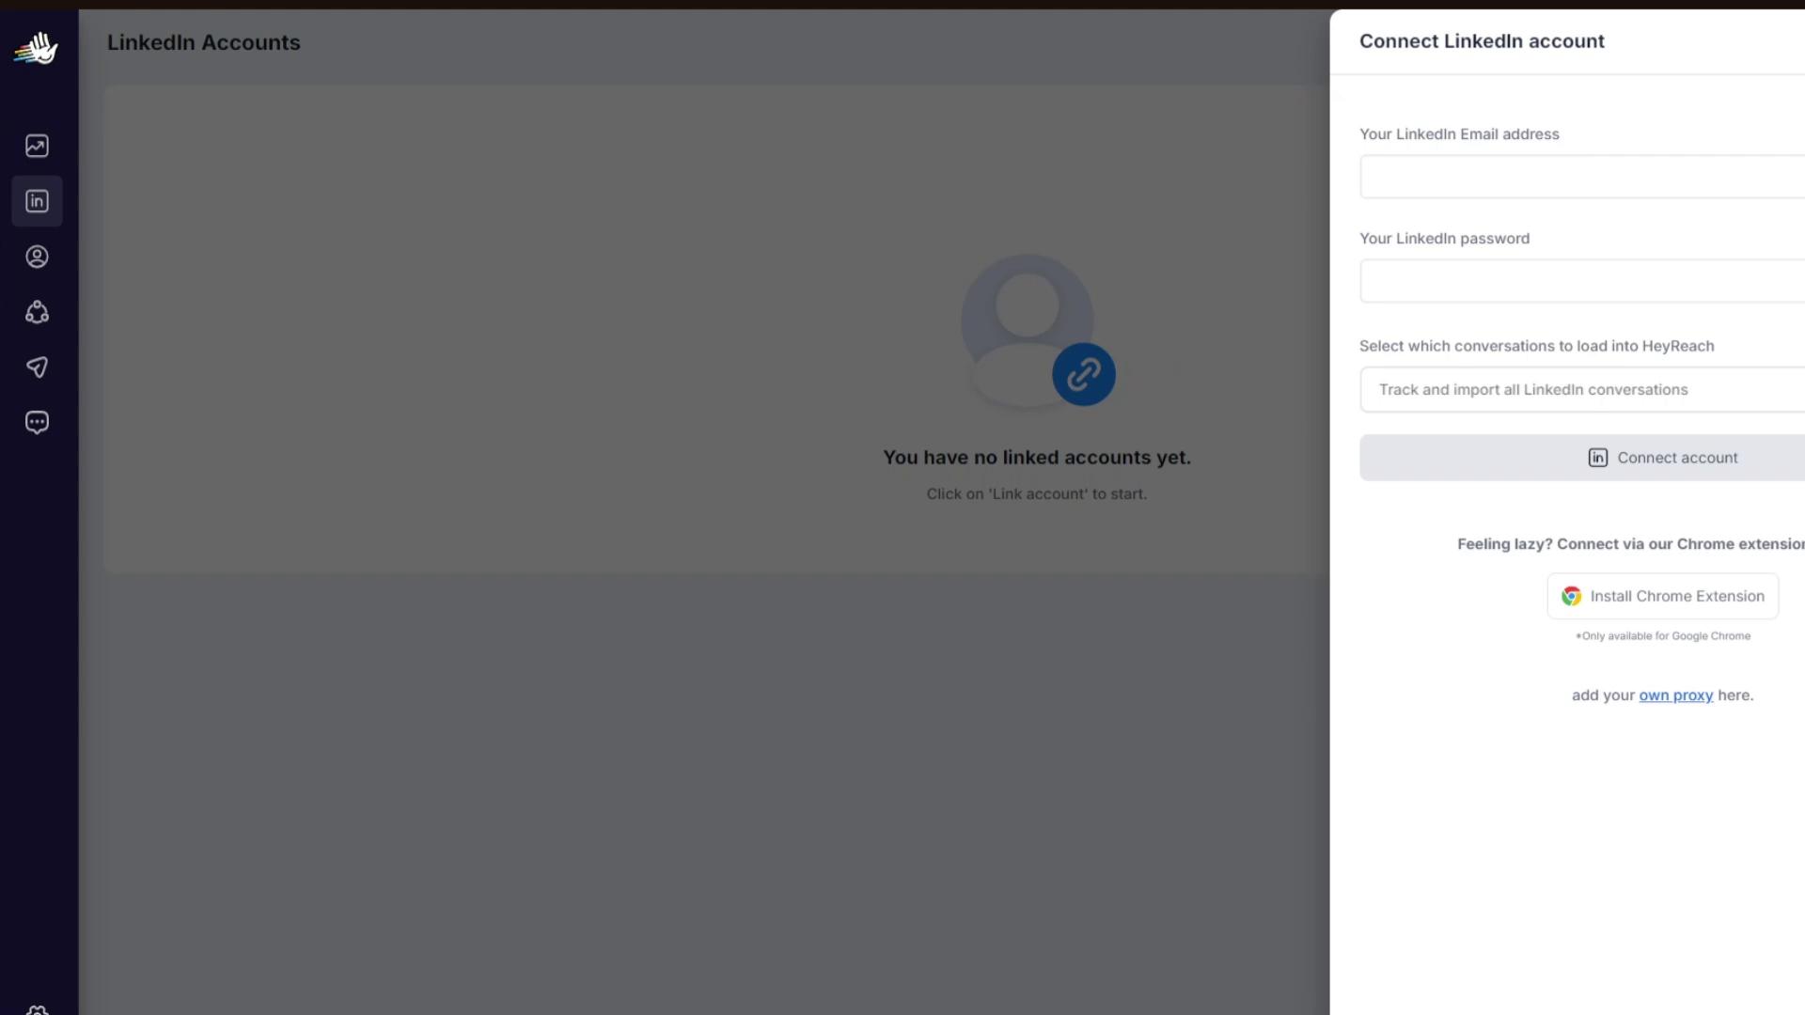
click(297, 734)
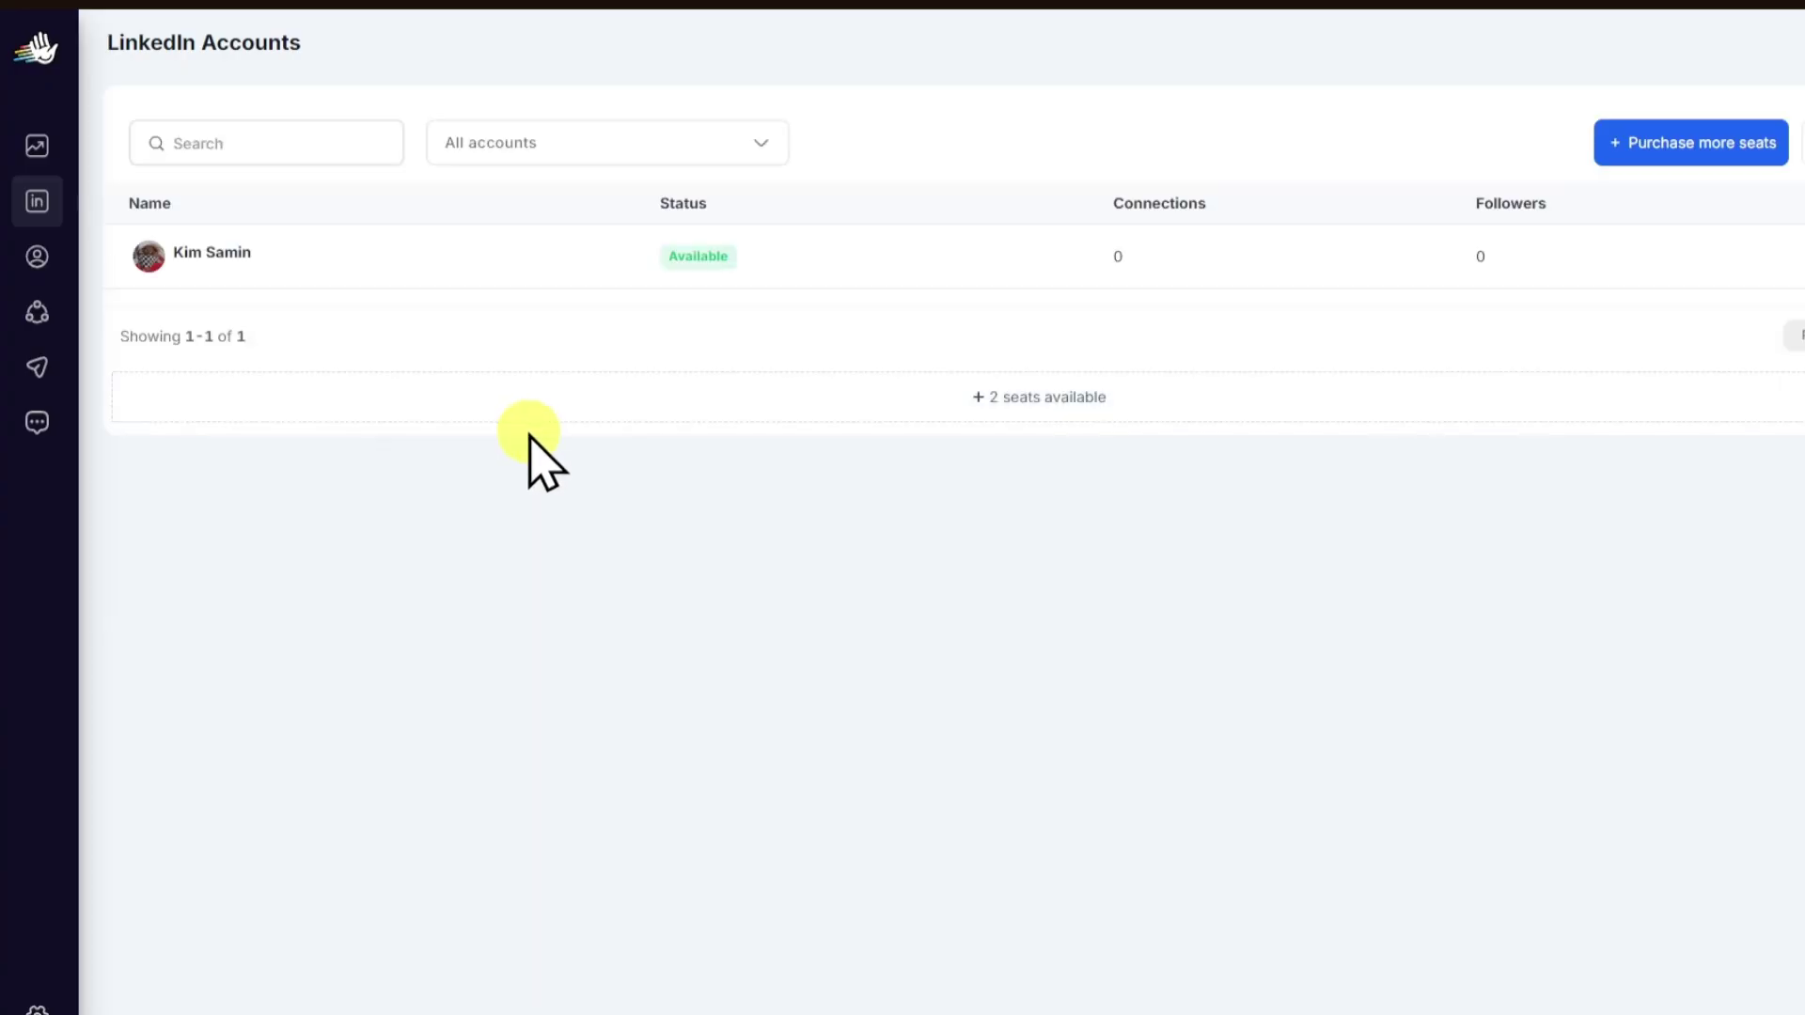
- Filter the Dashboard stats to the connected LinkedIn account and check the empty campaign list
click(38, 146)
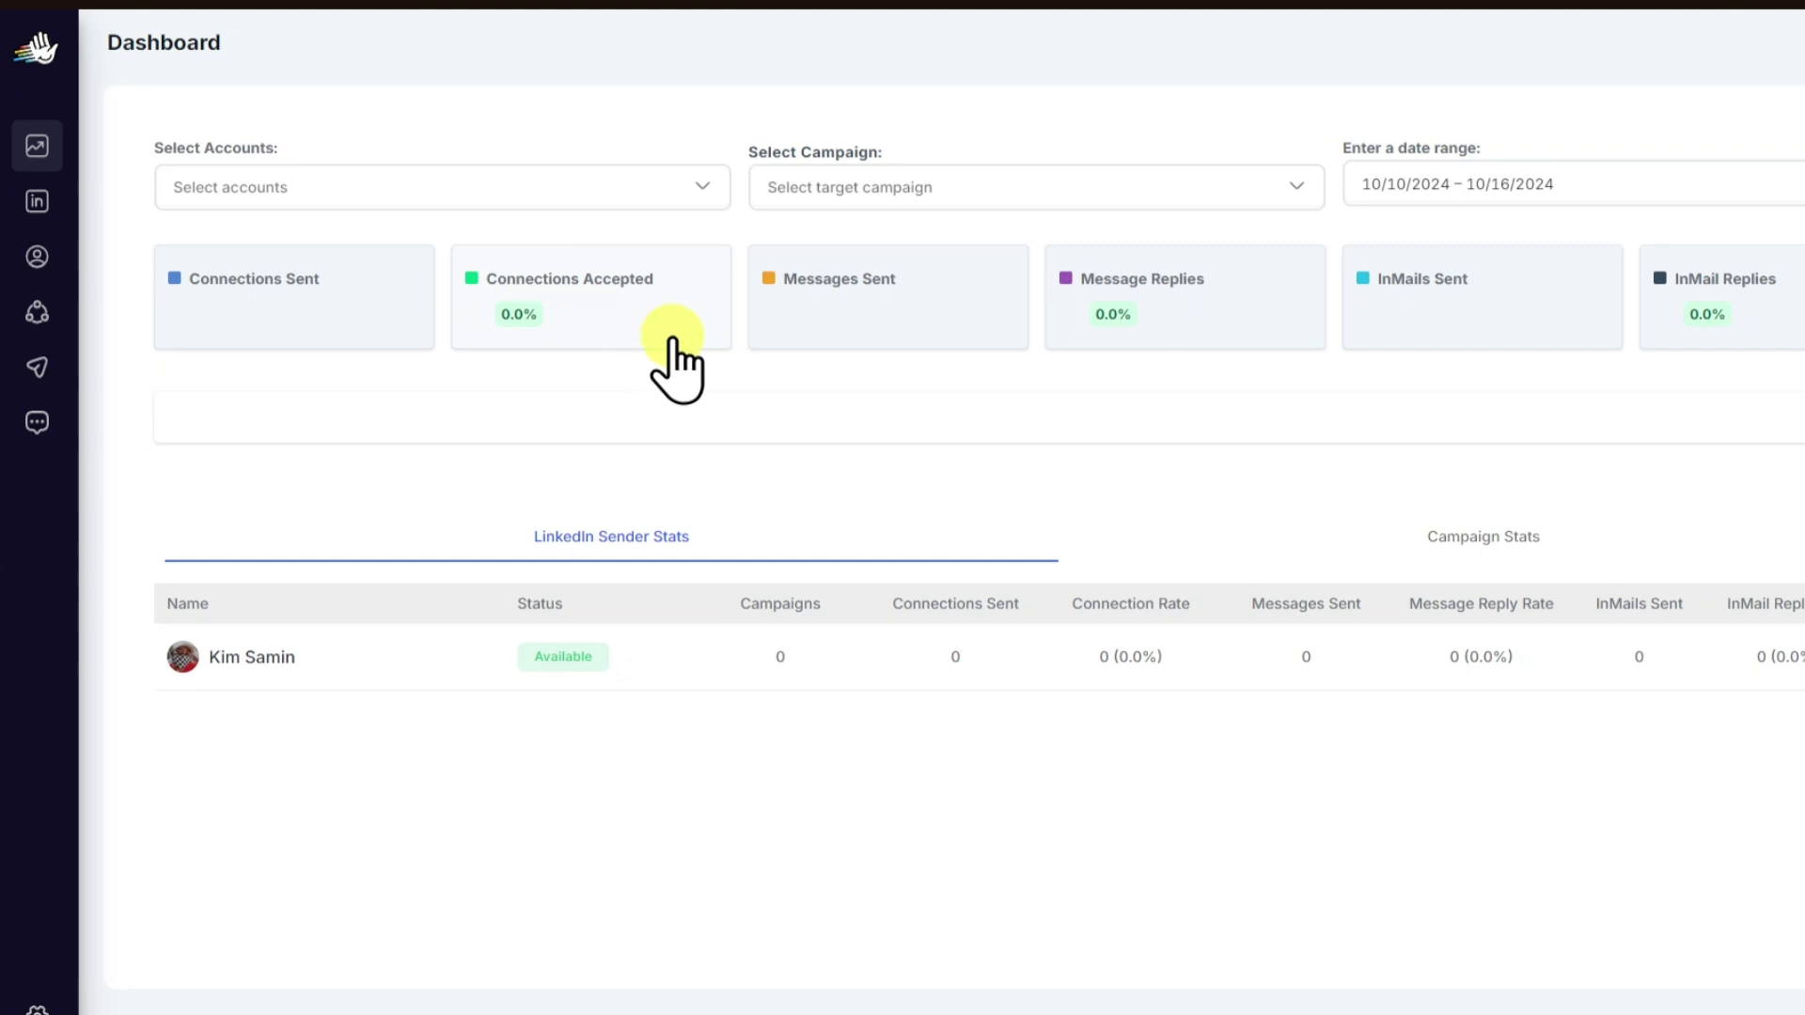
click(524, 196)
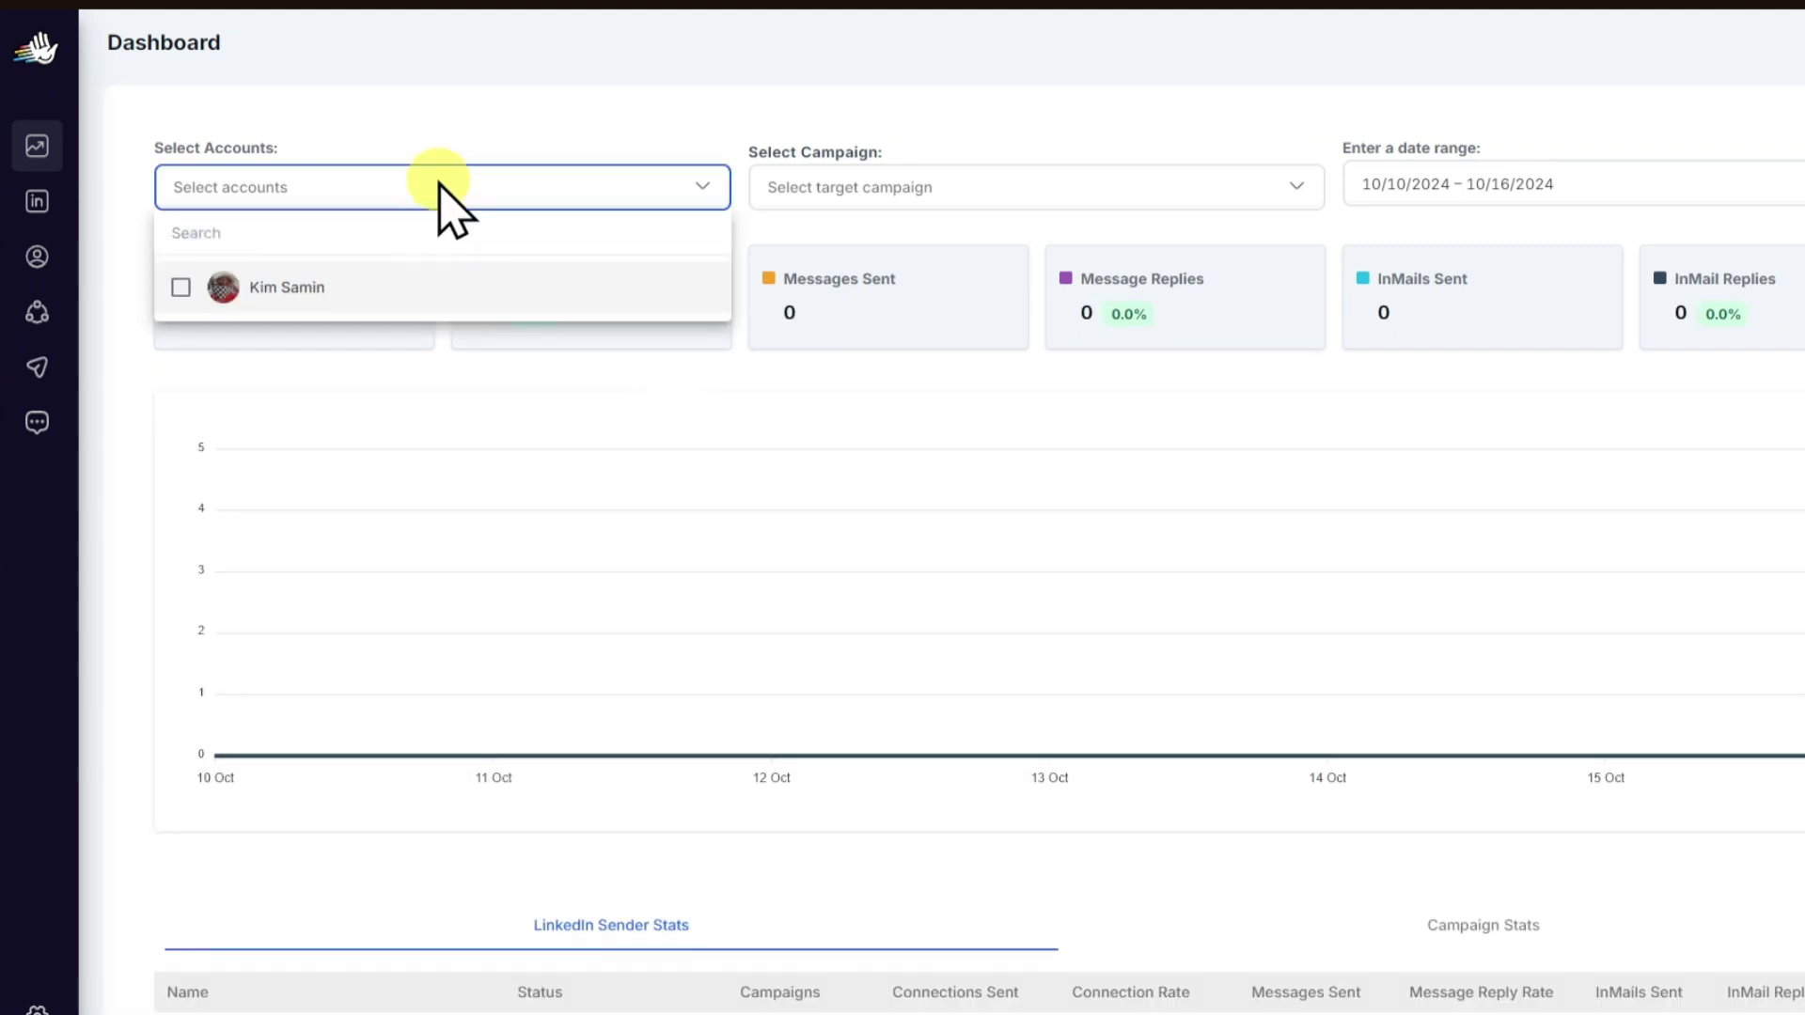
click(180, 286)
click(602, 470)
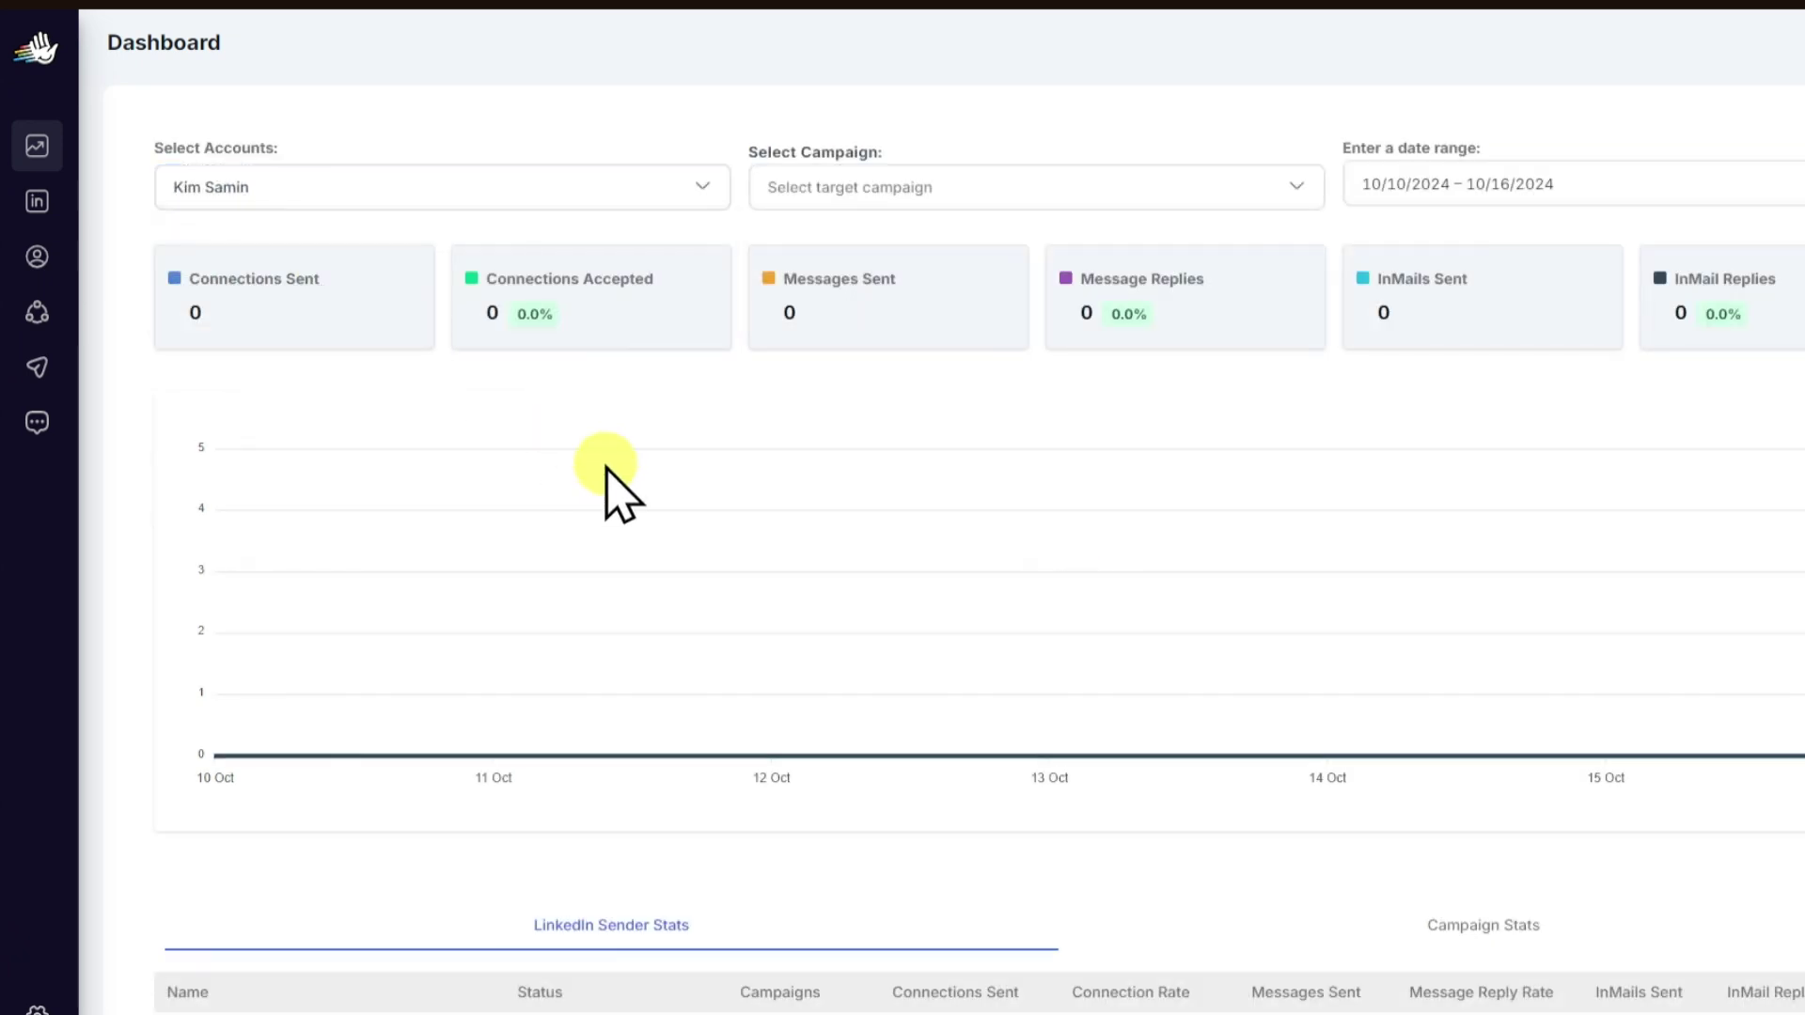
click(911, 188)
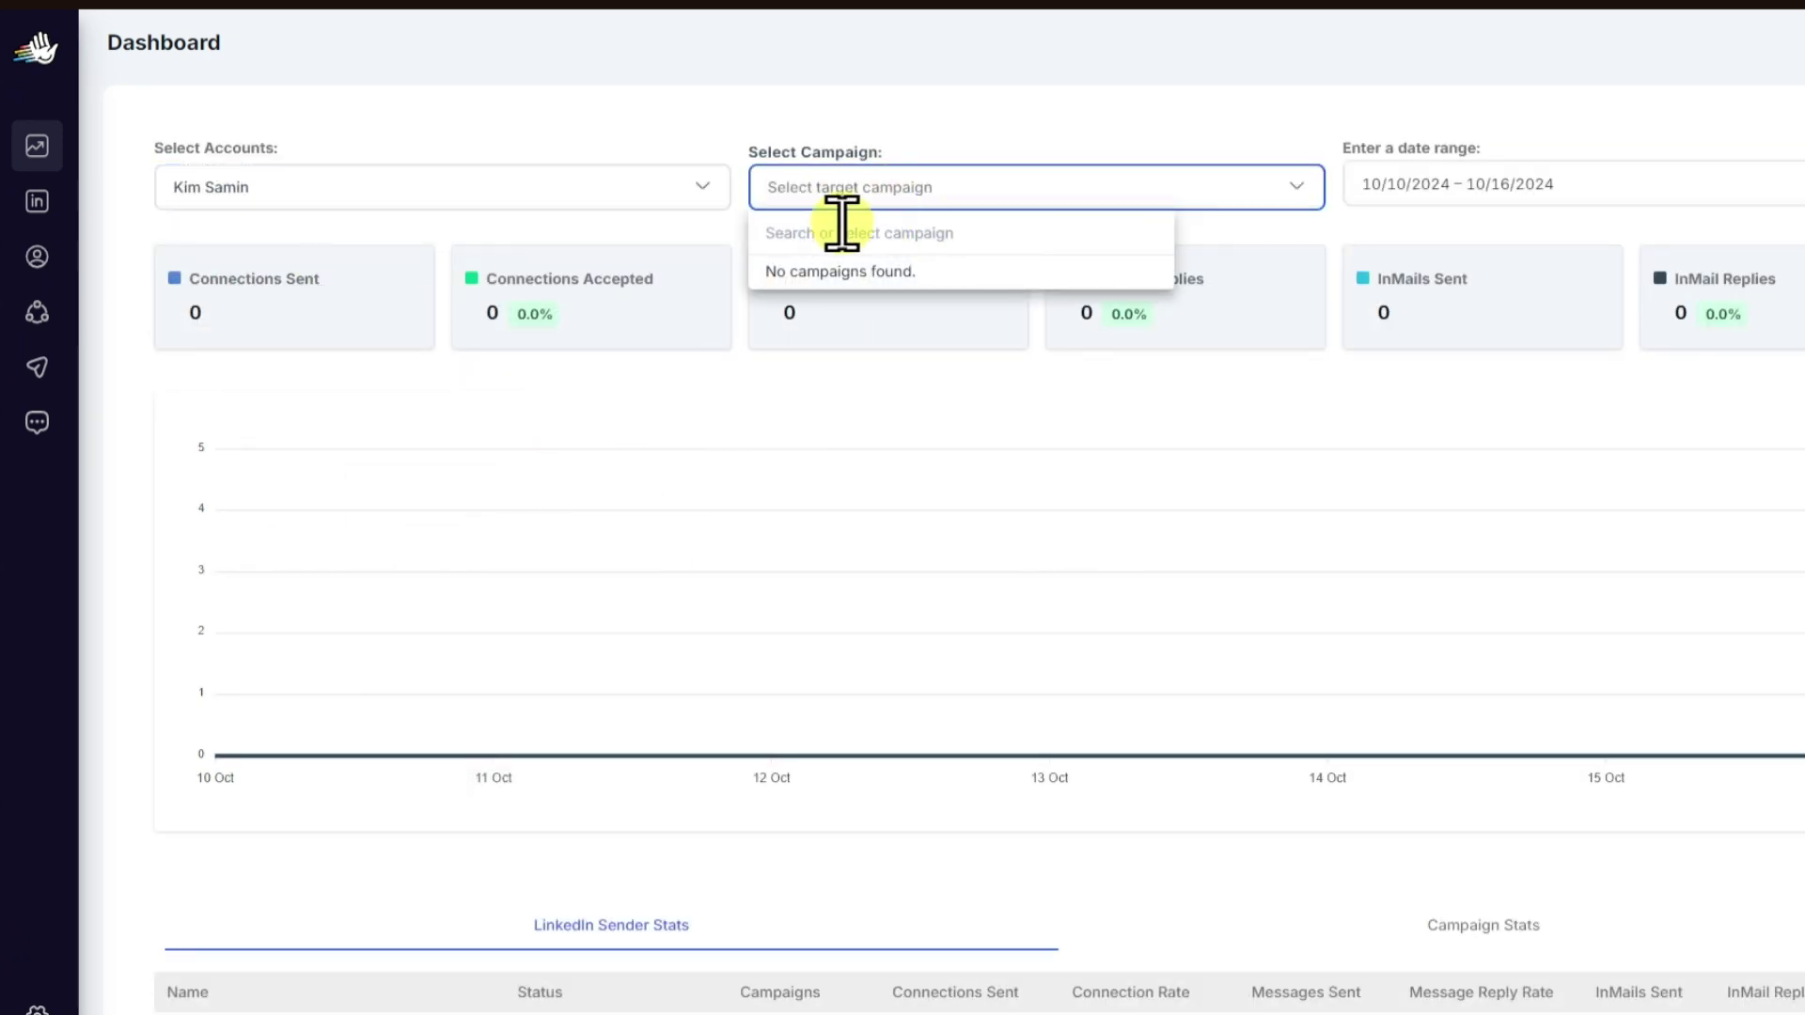
click(1059, 516)
scroll(1064, 520, down, 1)
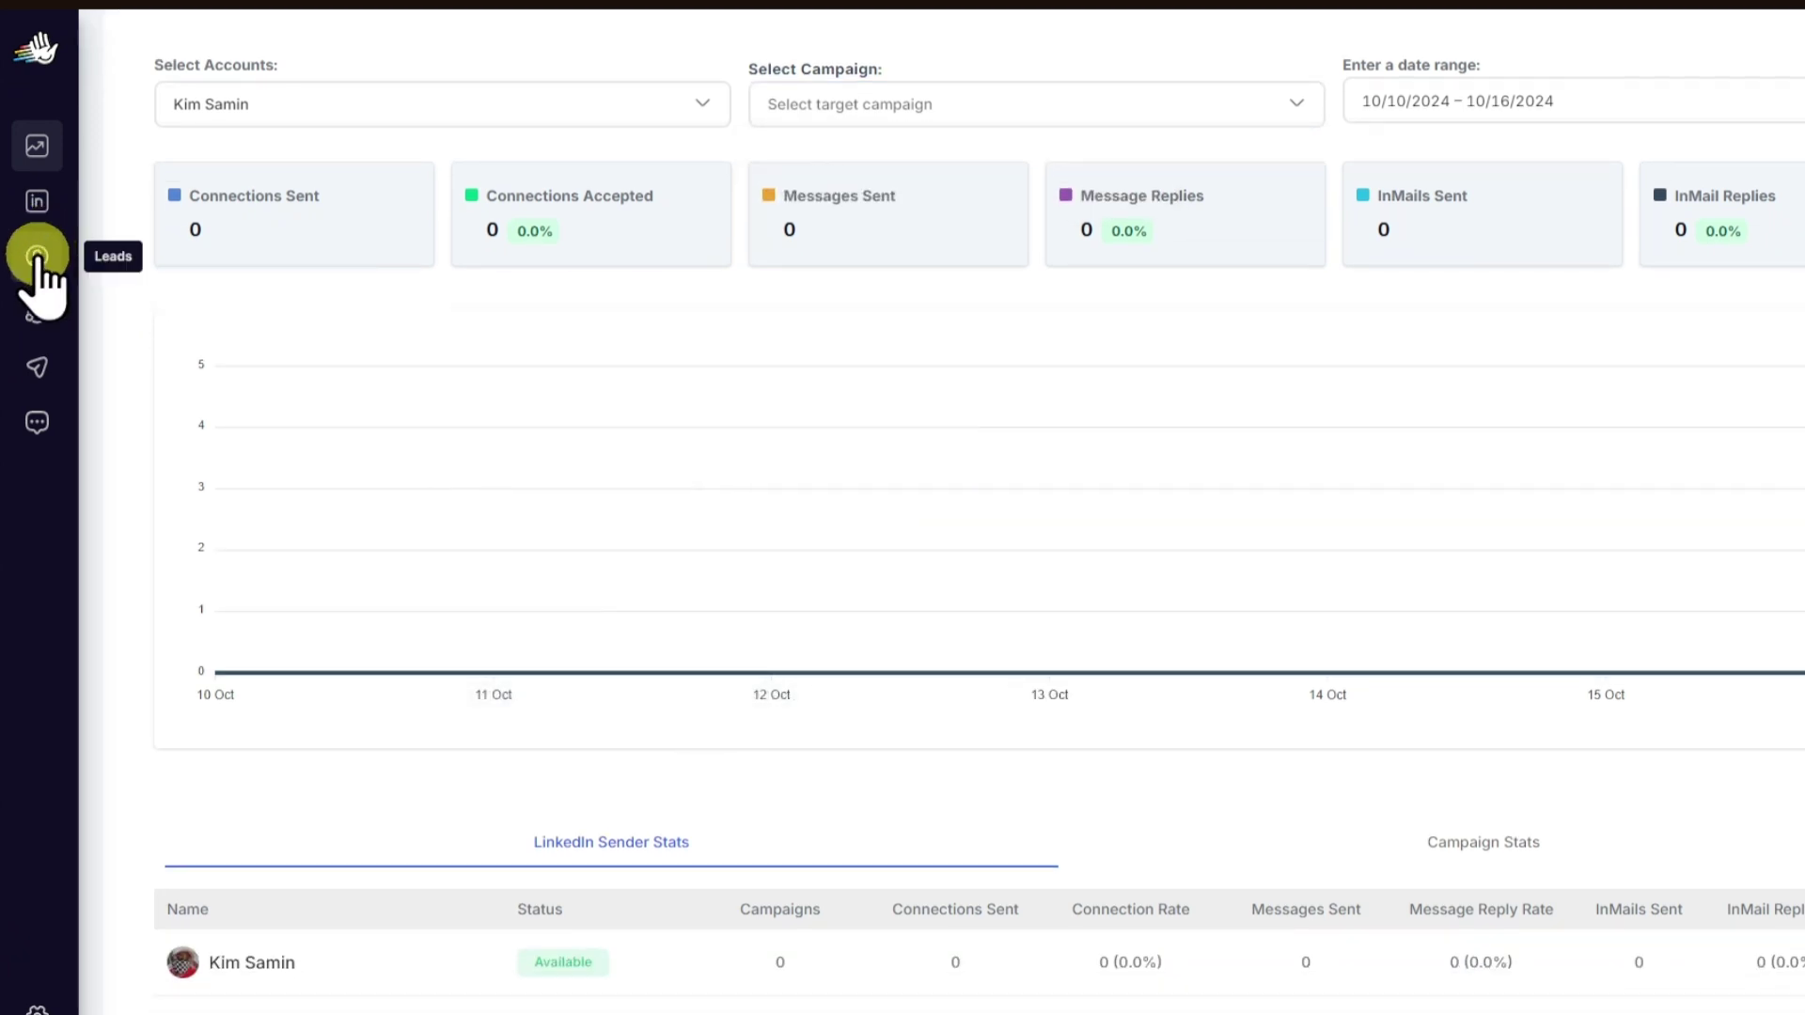
click(37, 256)
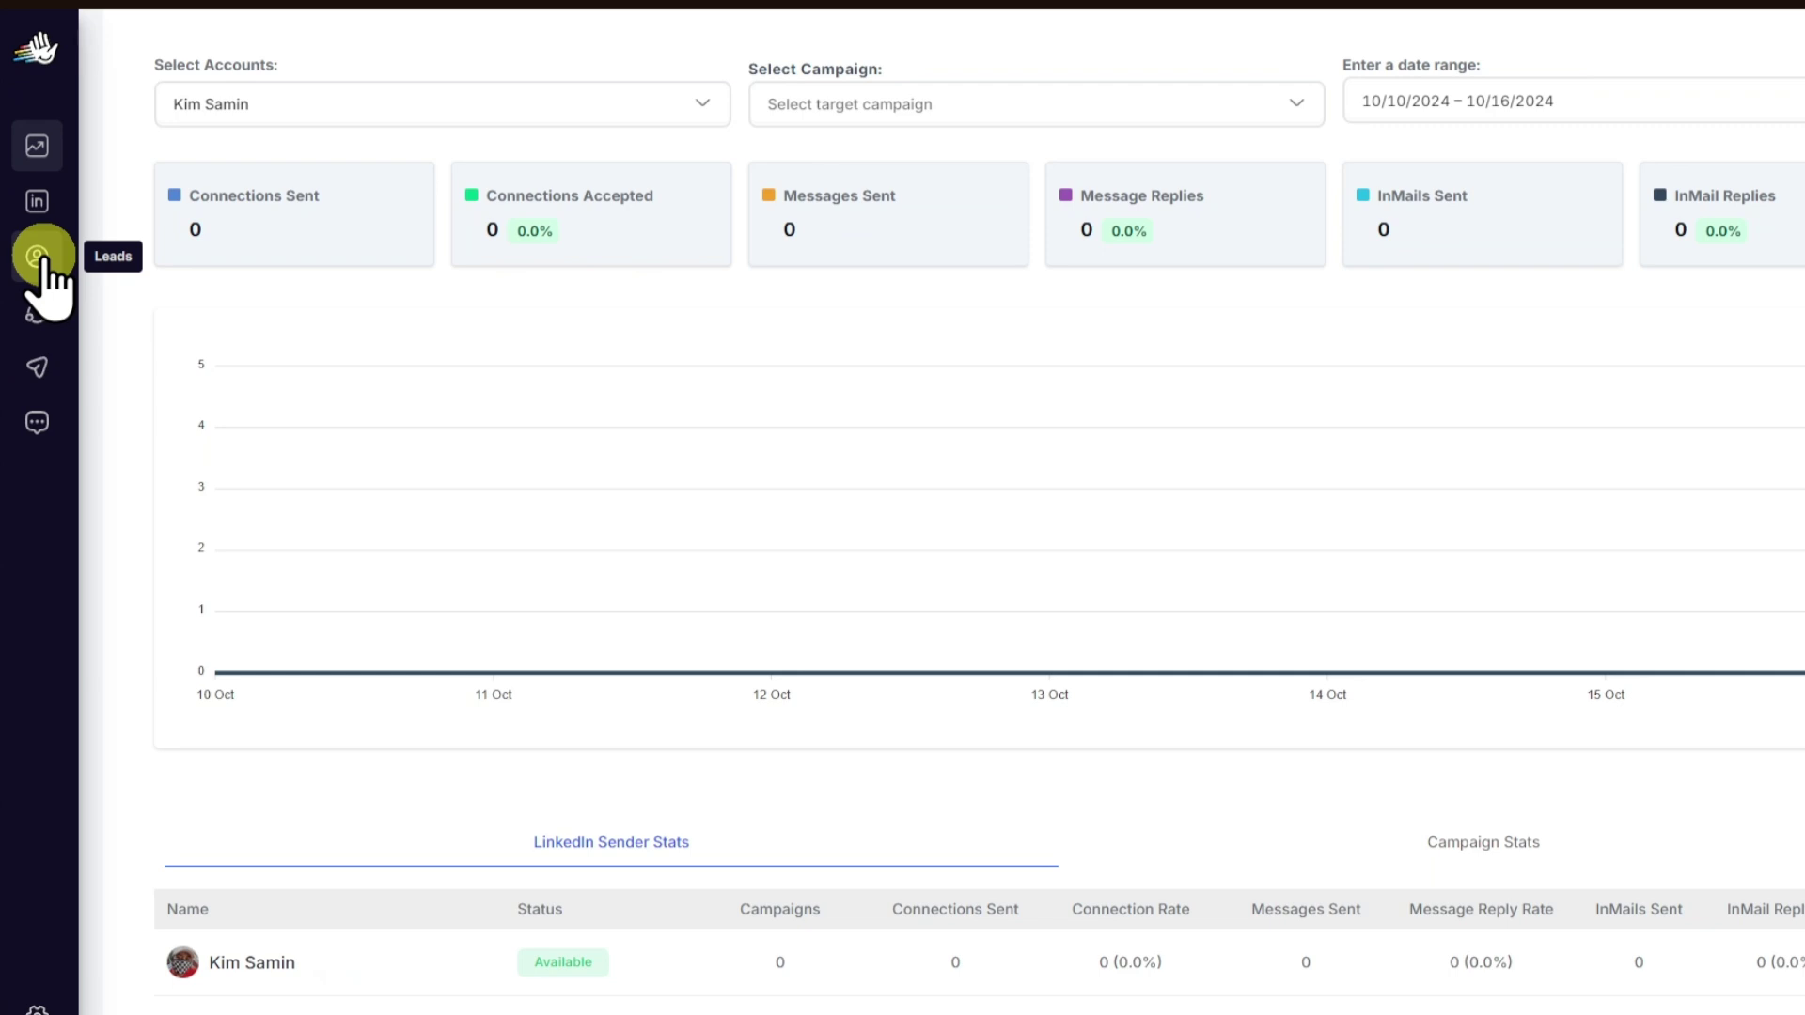
click(269, 105)
click(123, 294)
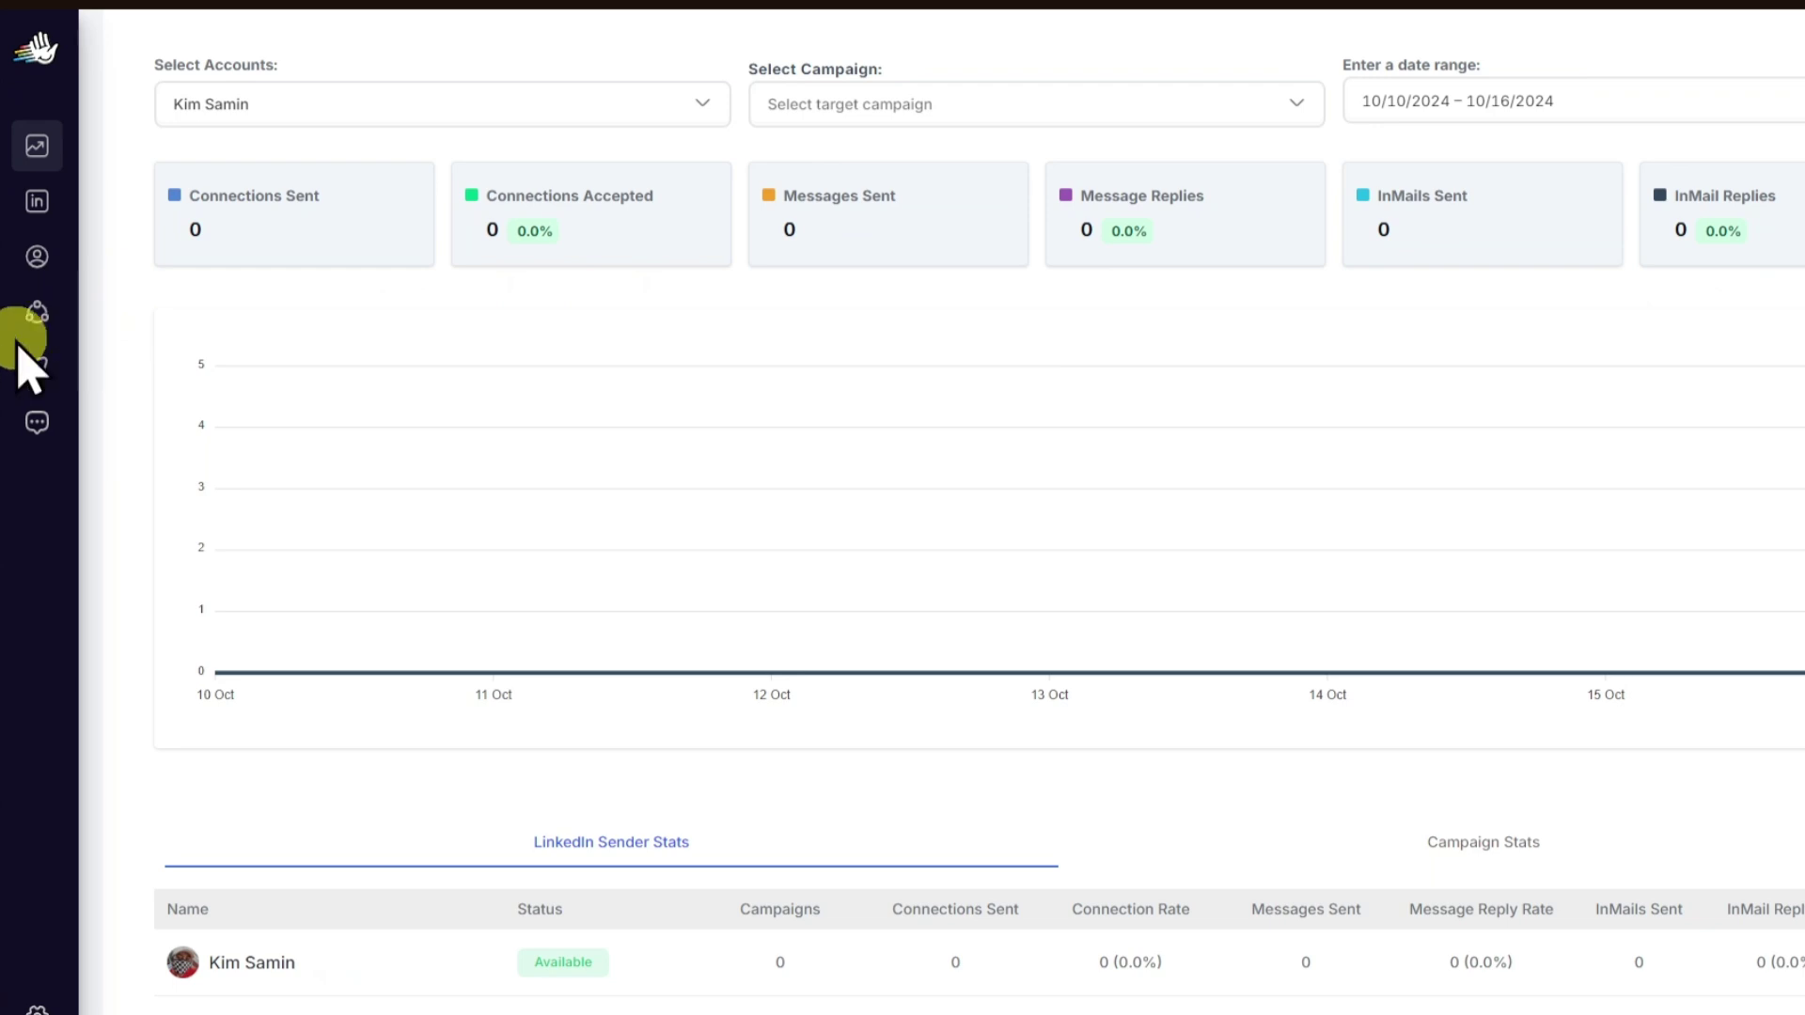
- Look through the Leads, My Network, Campaigns and Unibox pages, then return to Leads
click(36, 255)
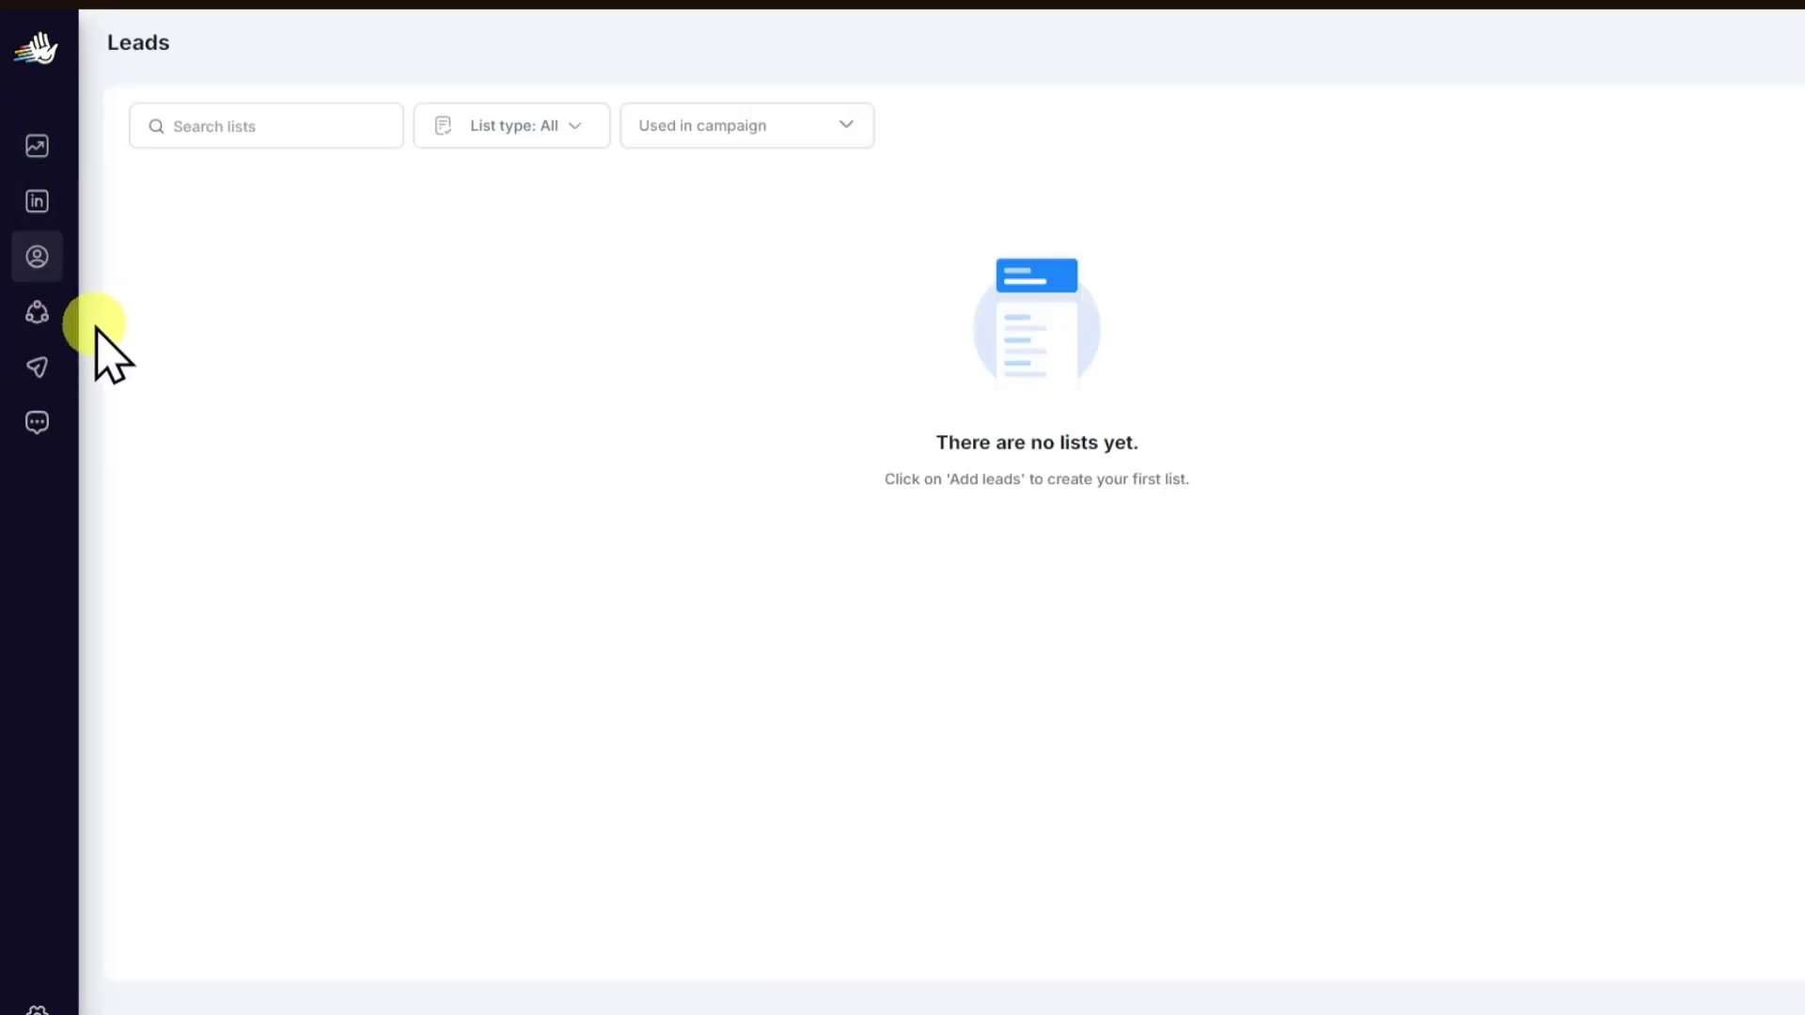
click(39, 315)
click(46, 366)
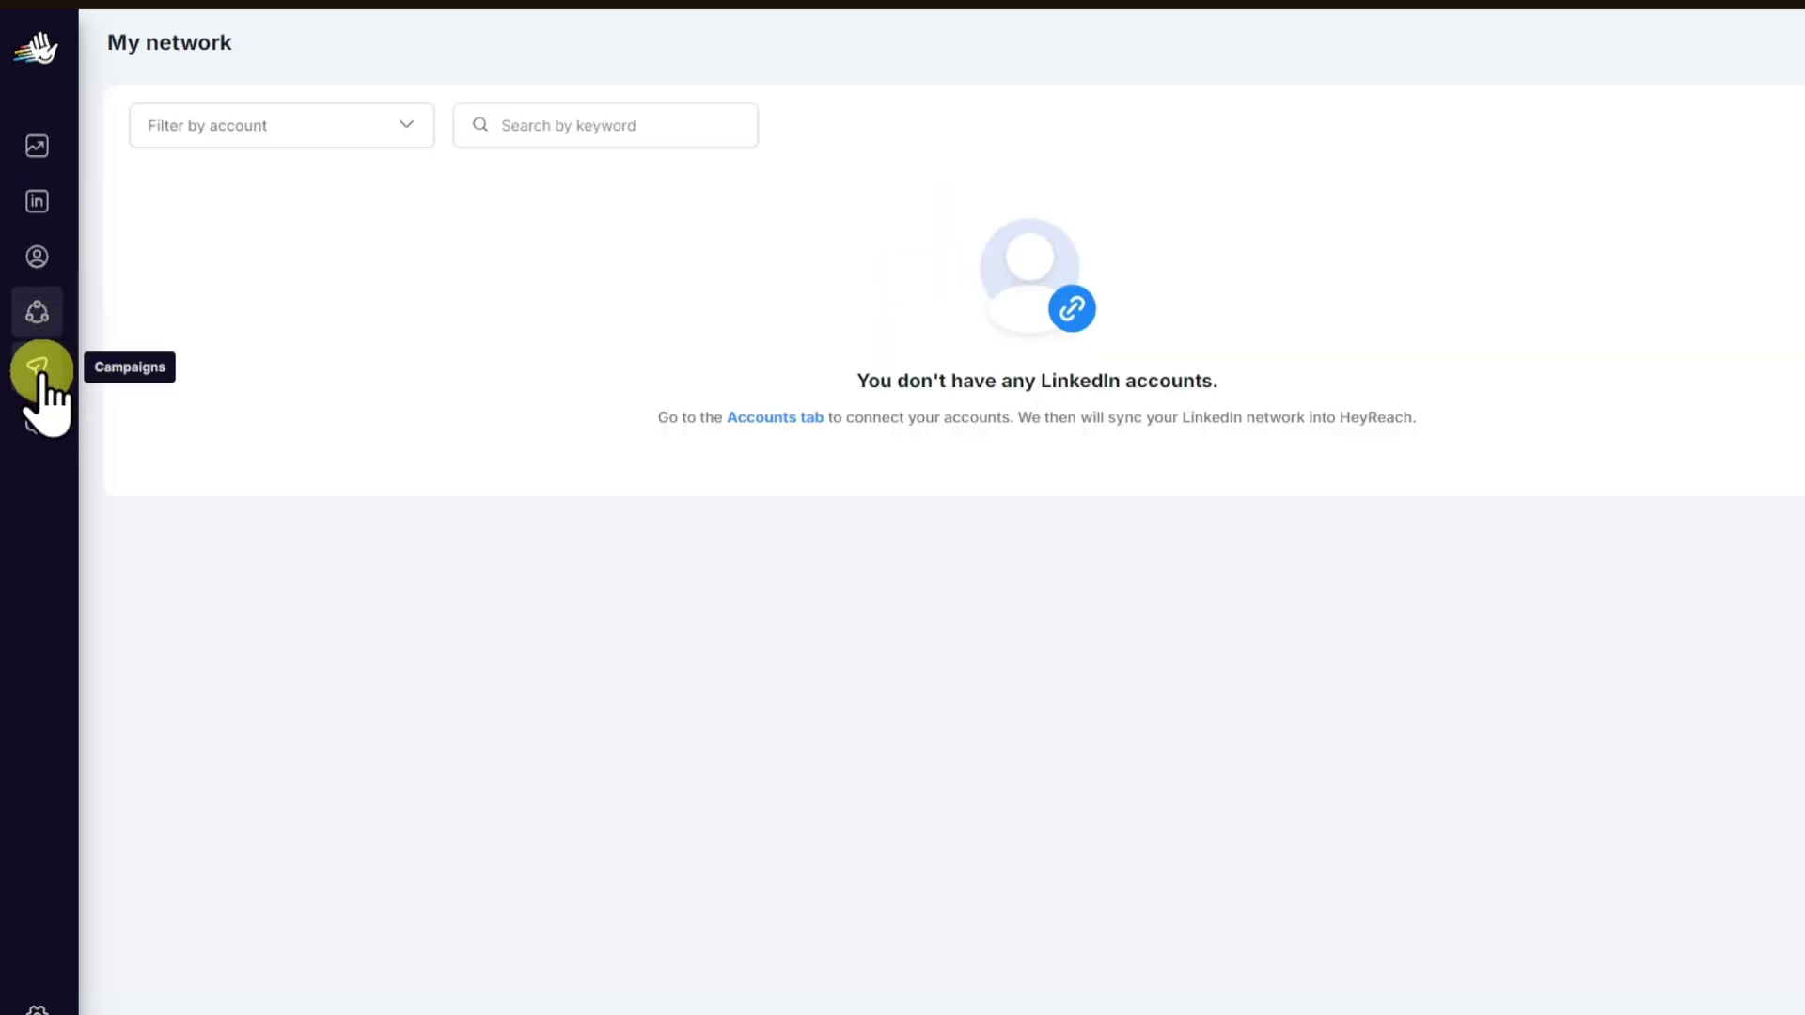
click(37, 425)
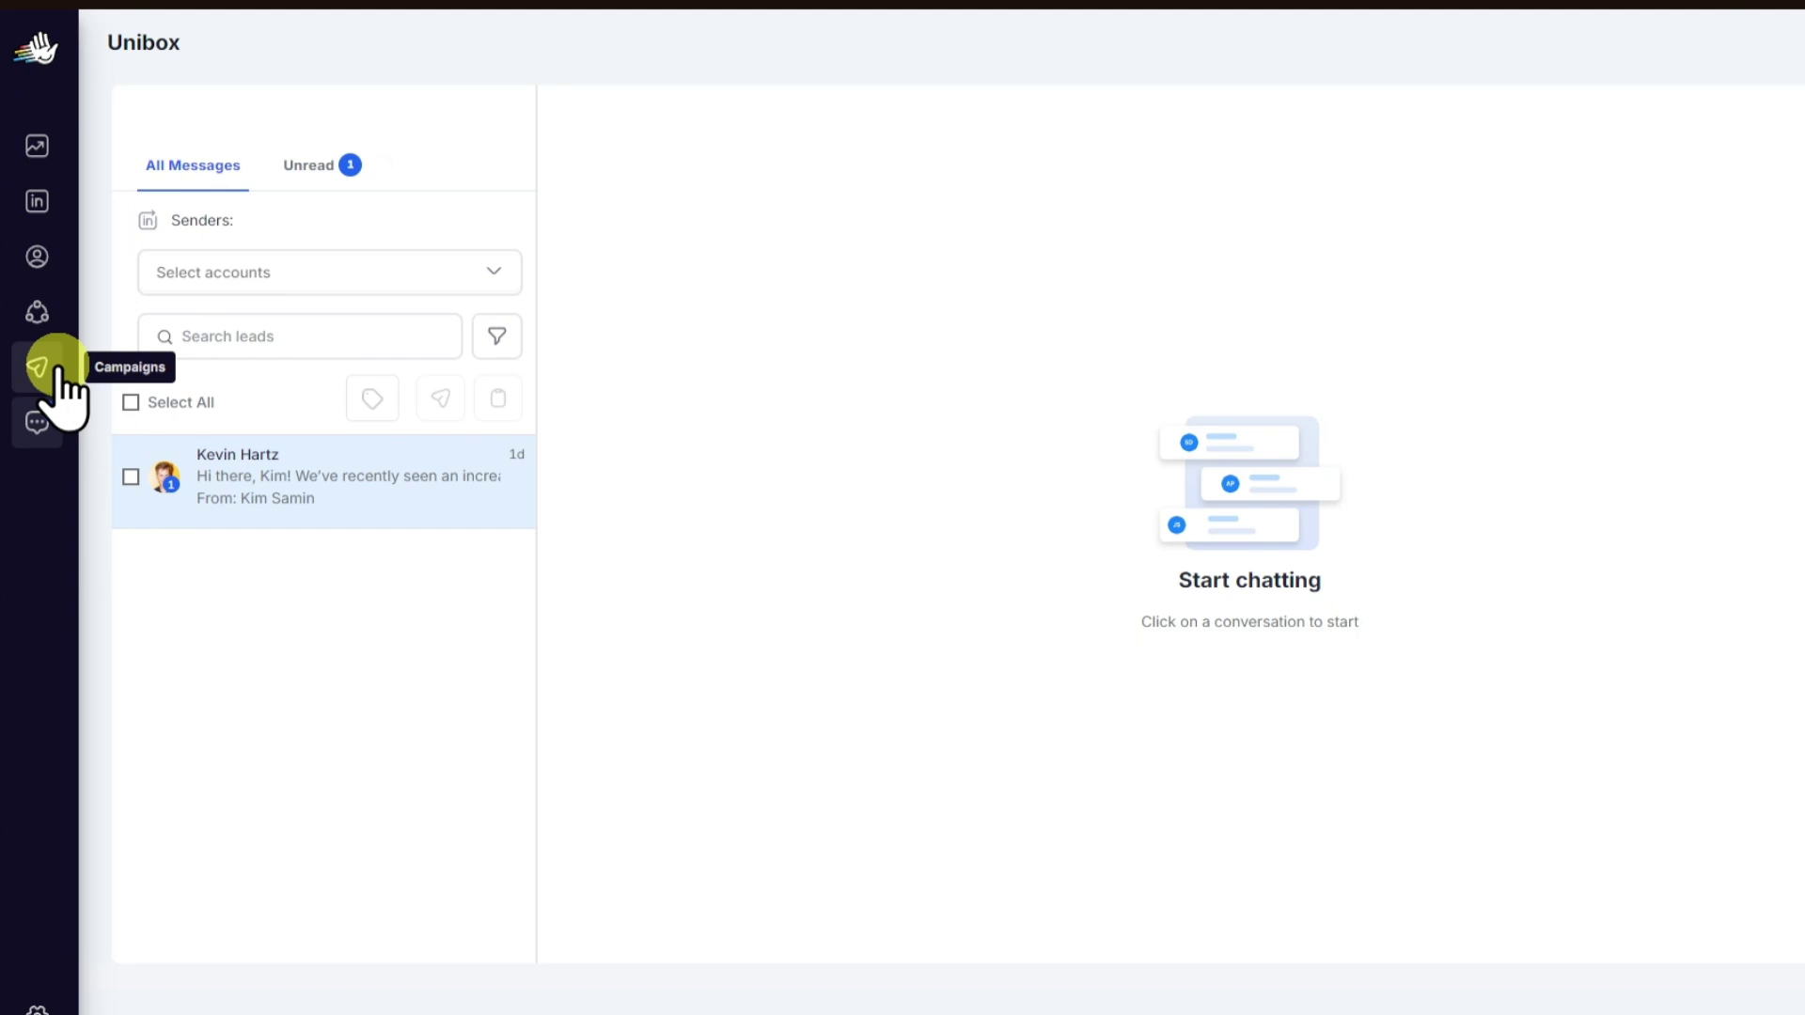
click(37, 260)
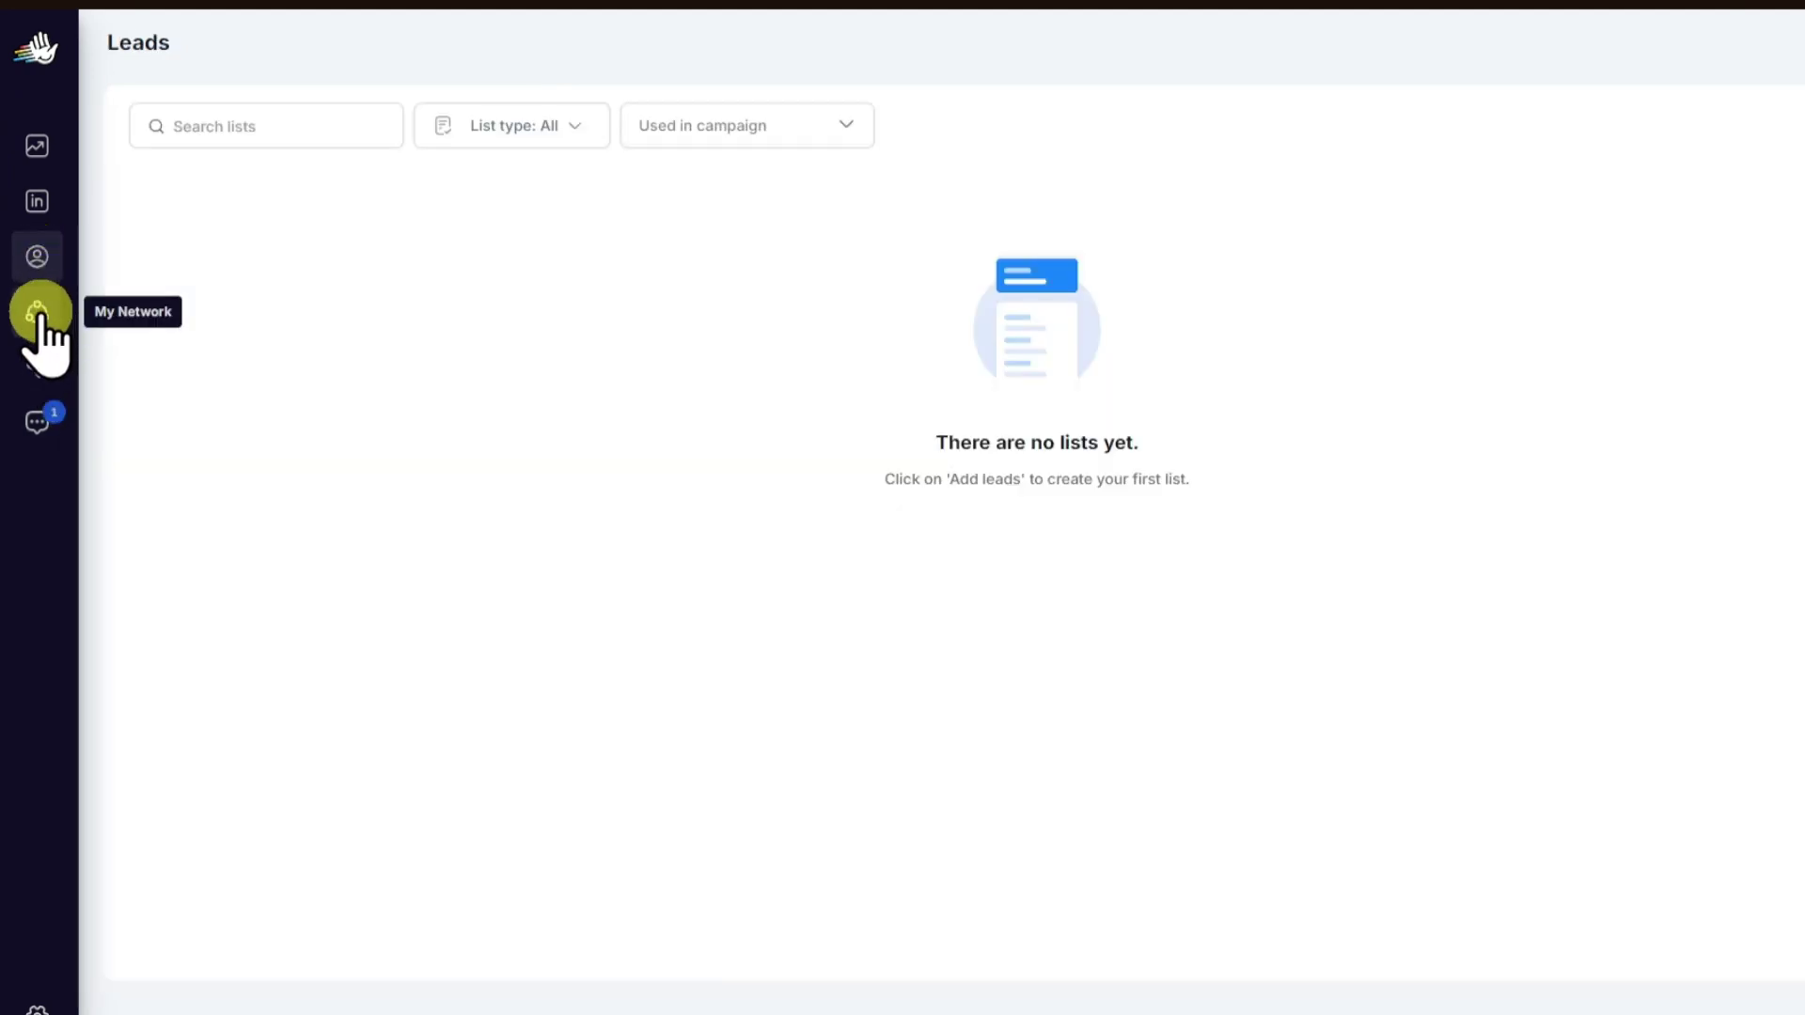
- Add leads using the LinkedIn Search Bar method and continue to LinkedIn
click(501, 128)
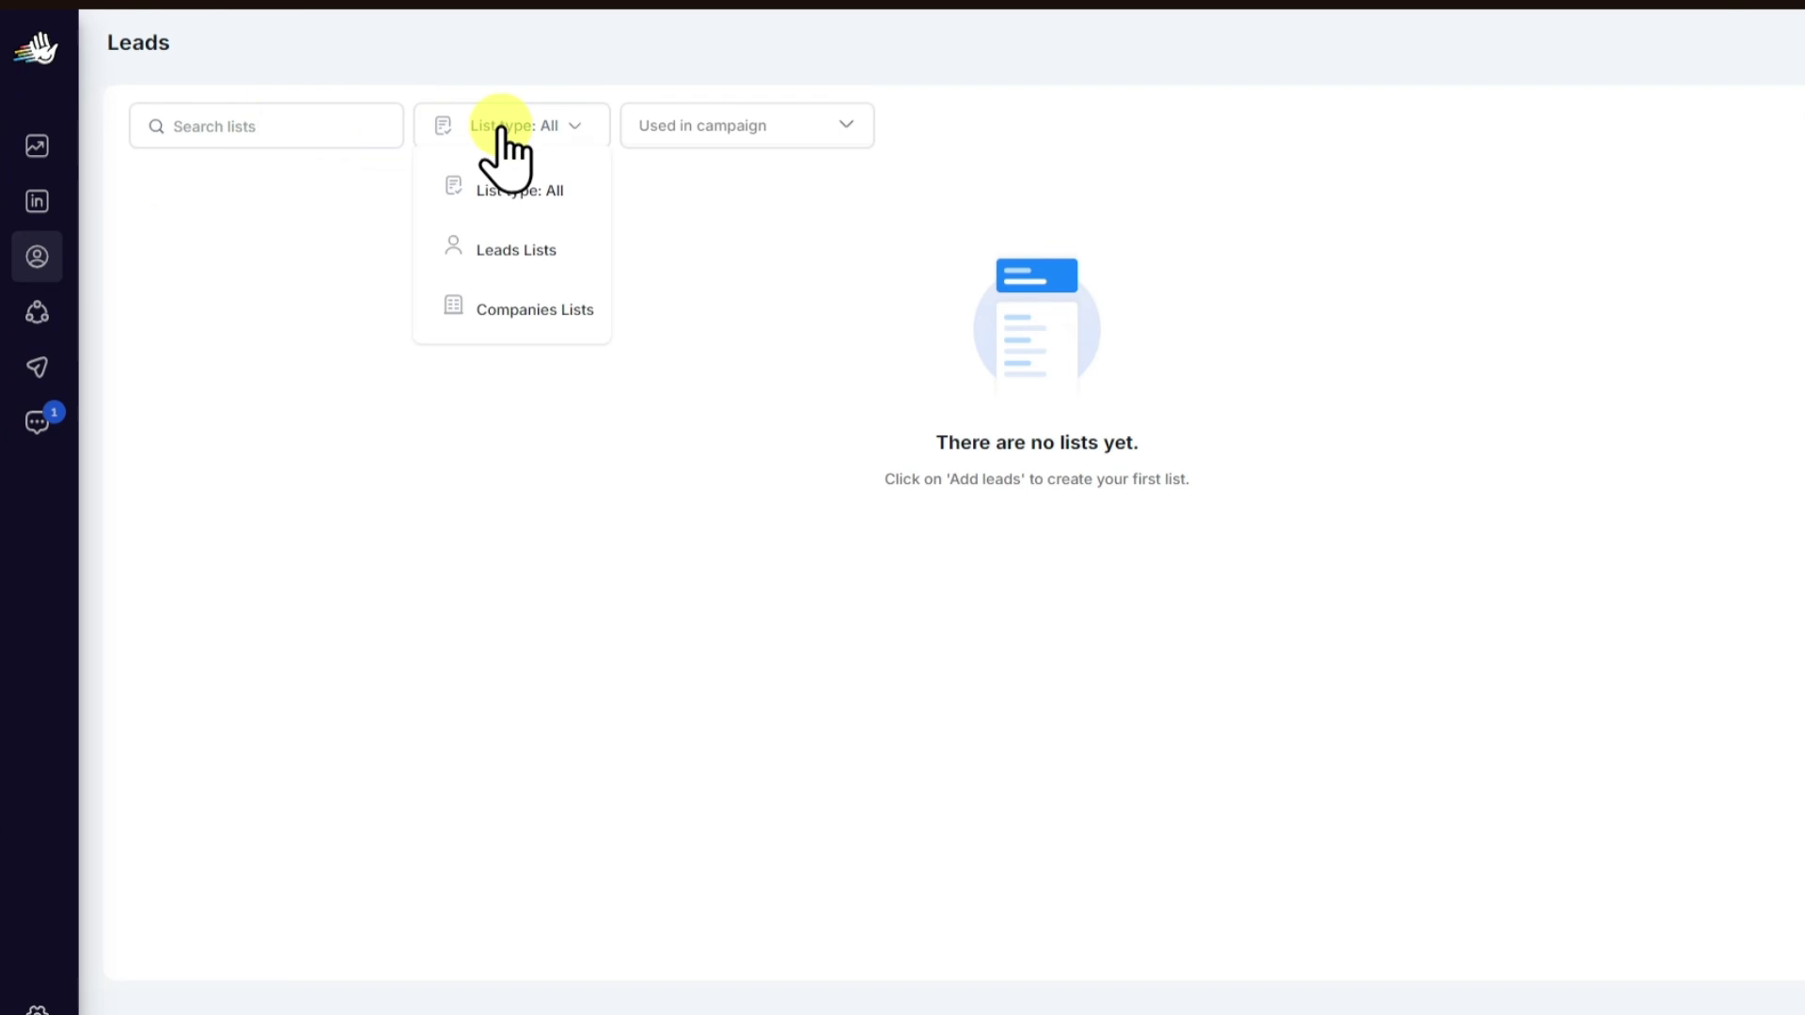
click(1684, 150)
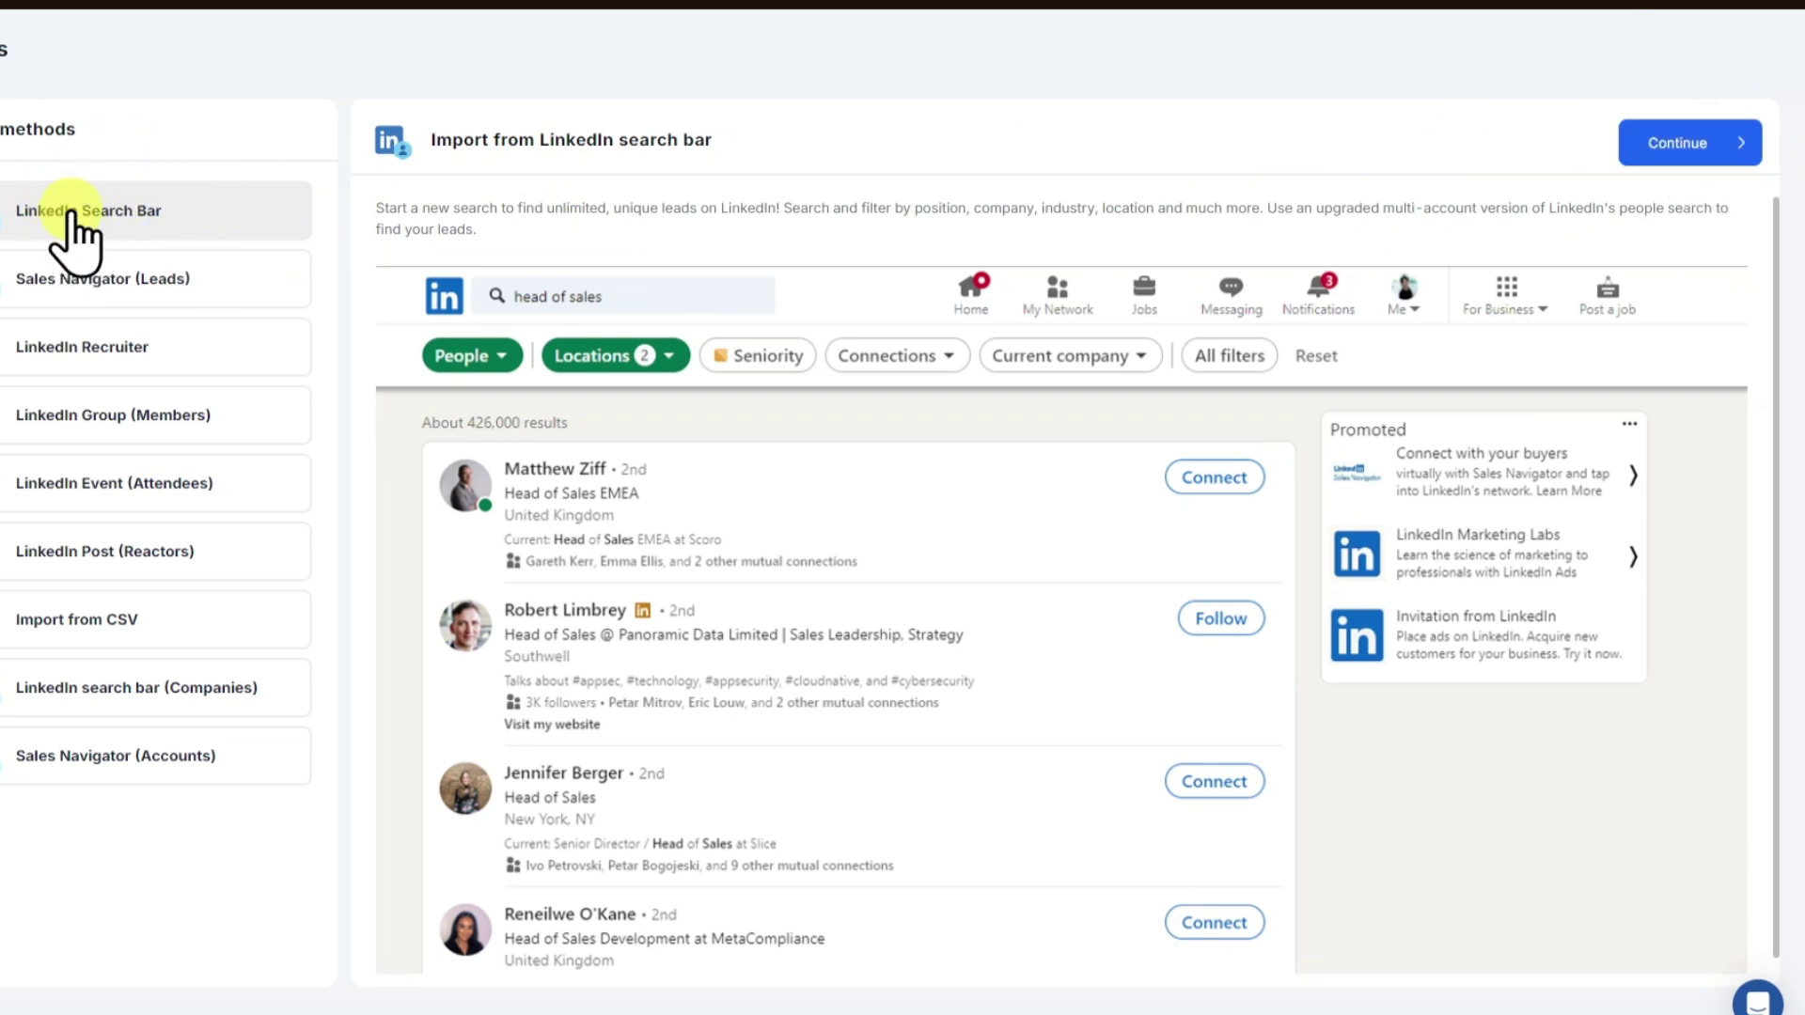
click(1692, 143)
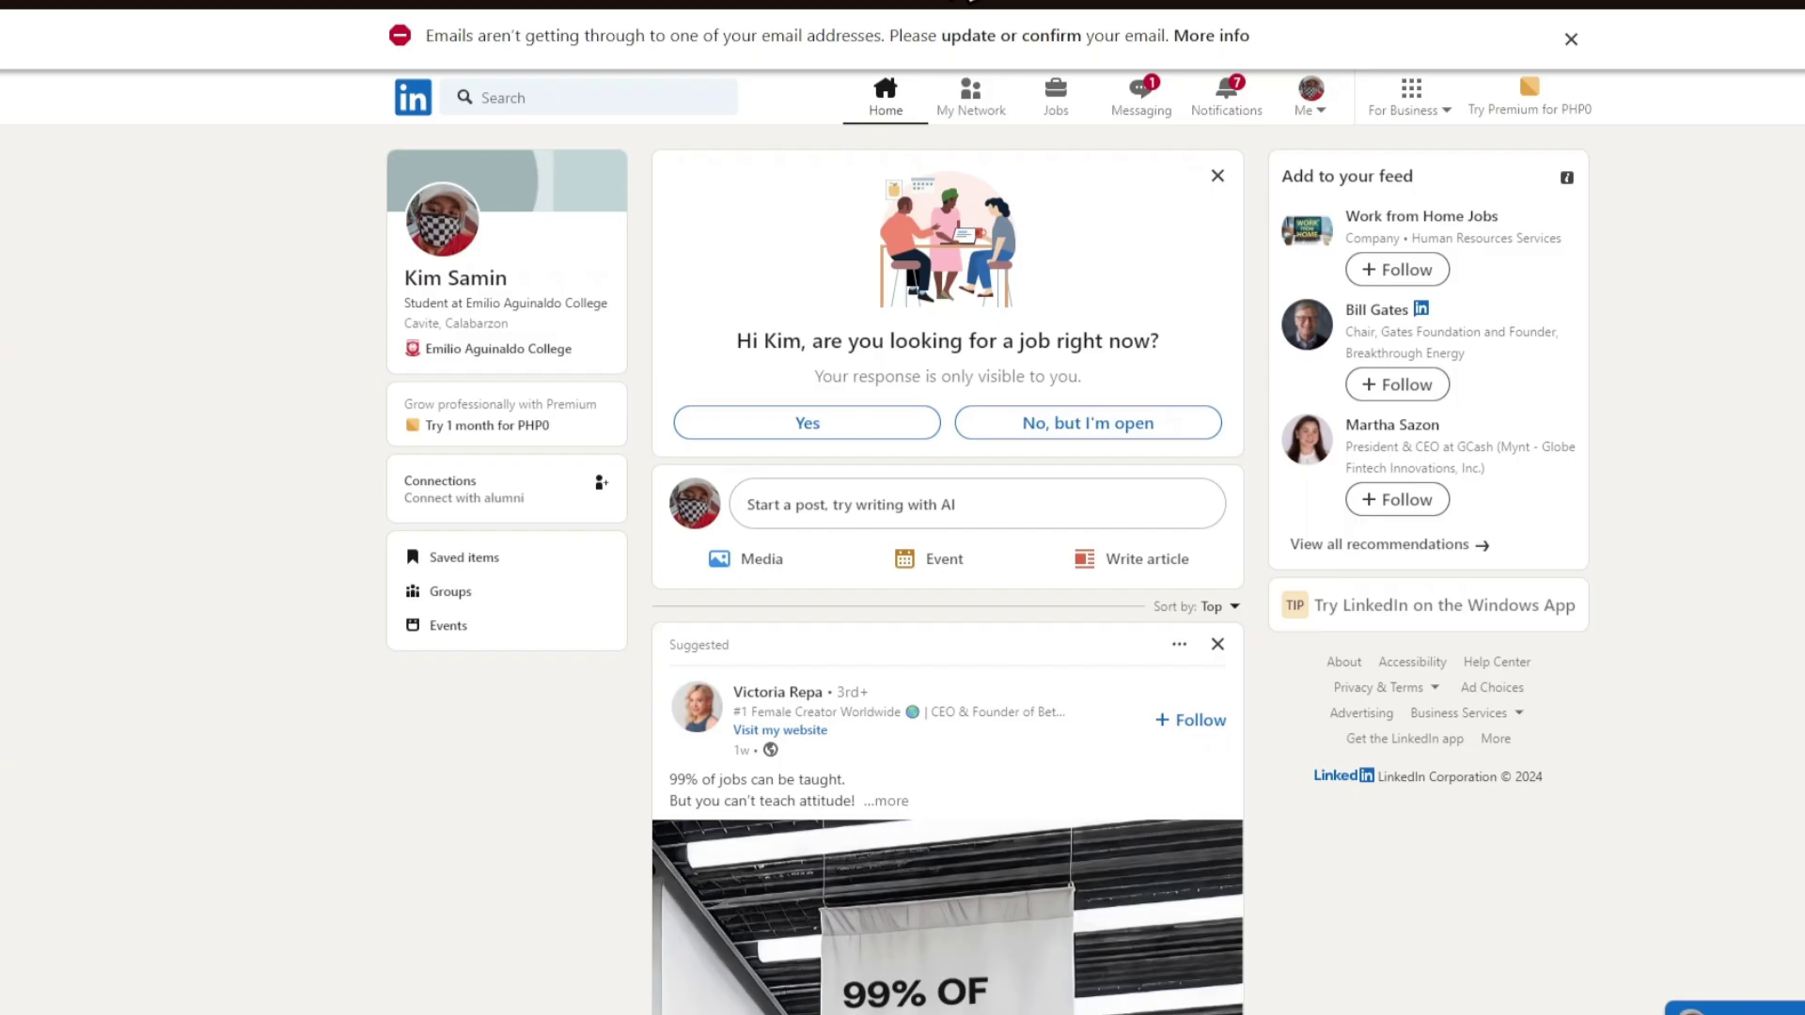
- Search LinkedIn for 'real state' and scroll through the results
click(558, 97)
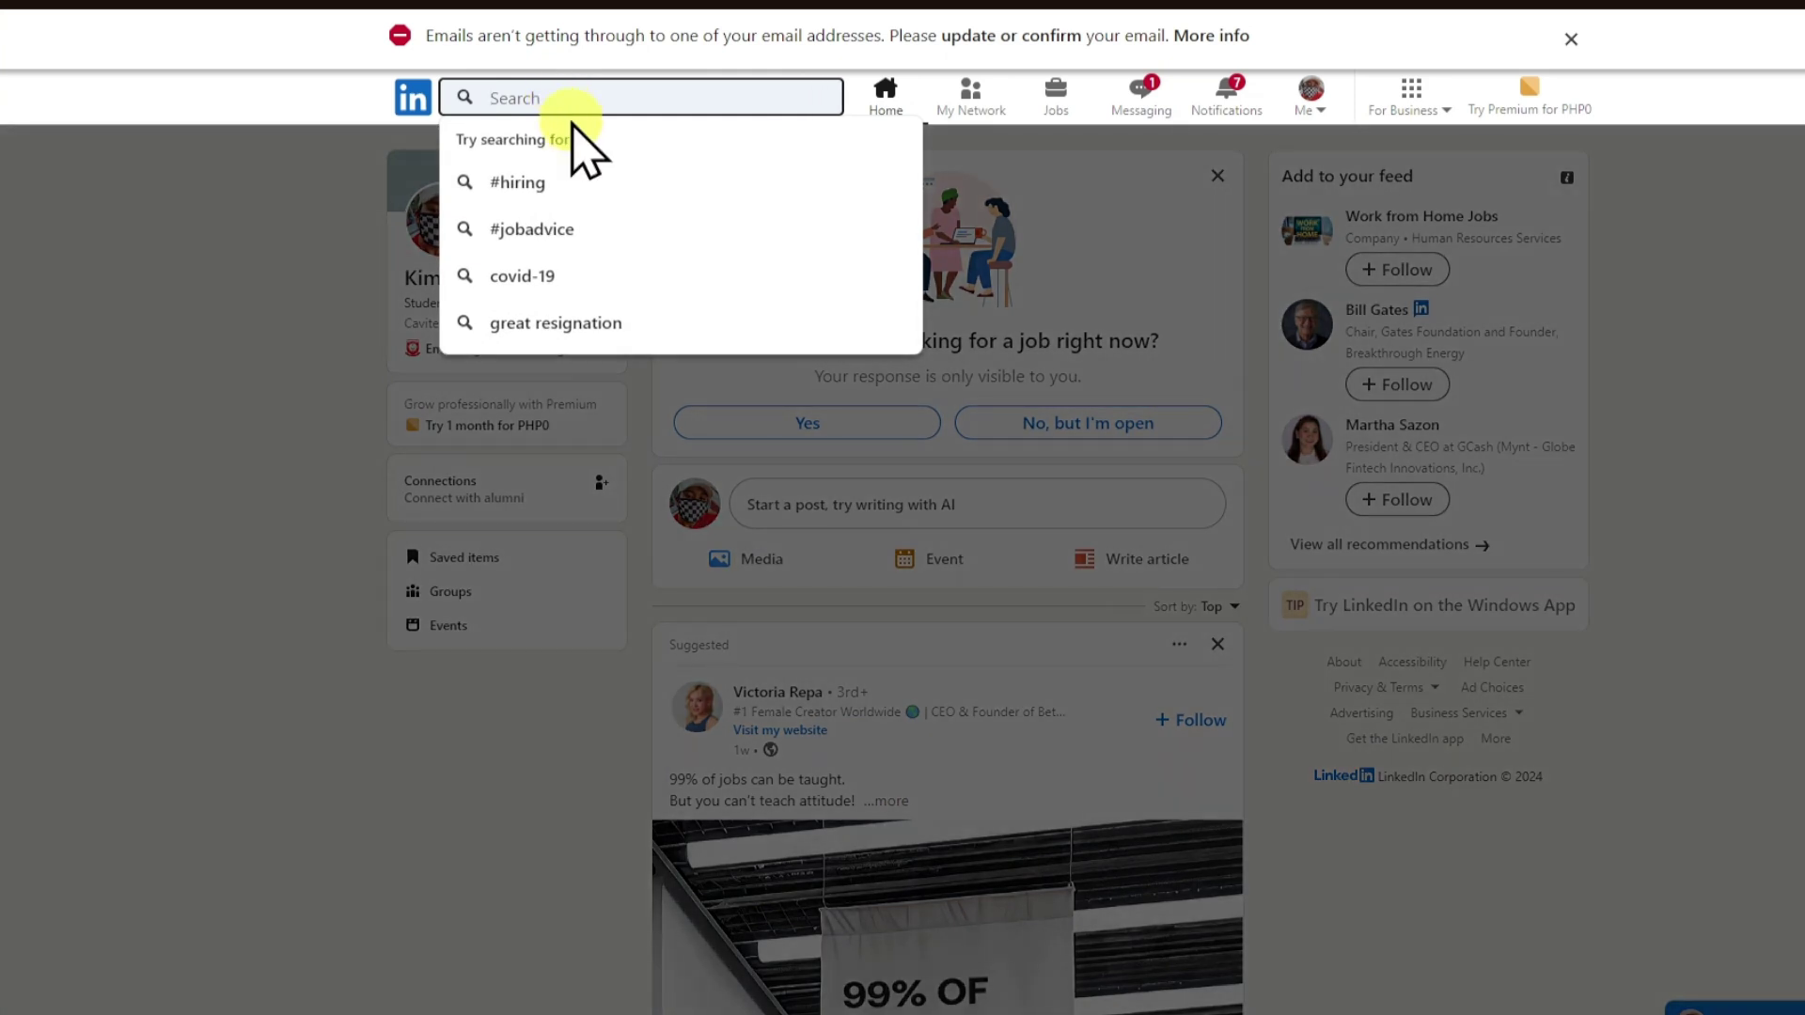
text(real state)
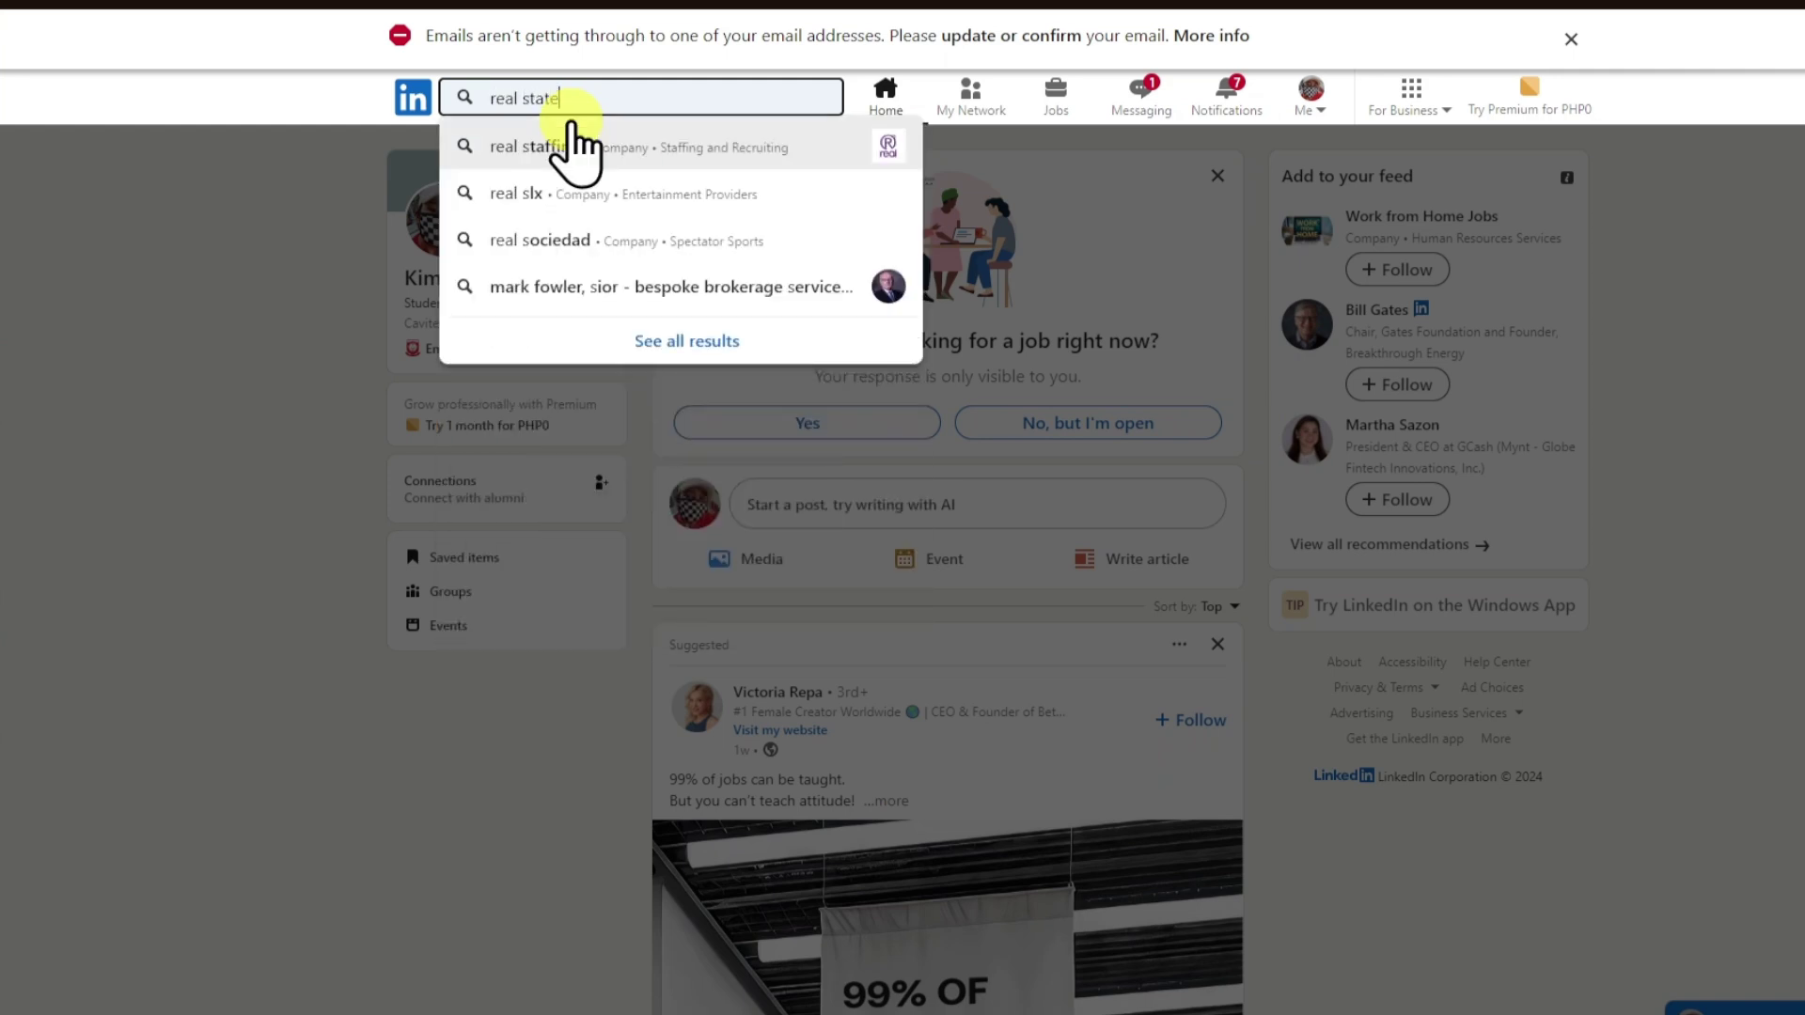
key(Return)
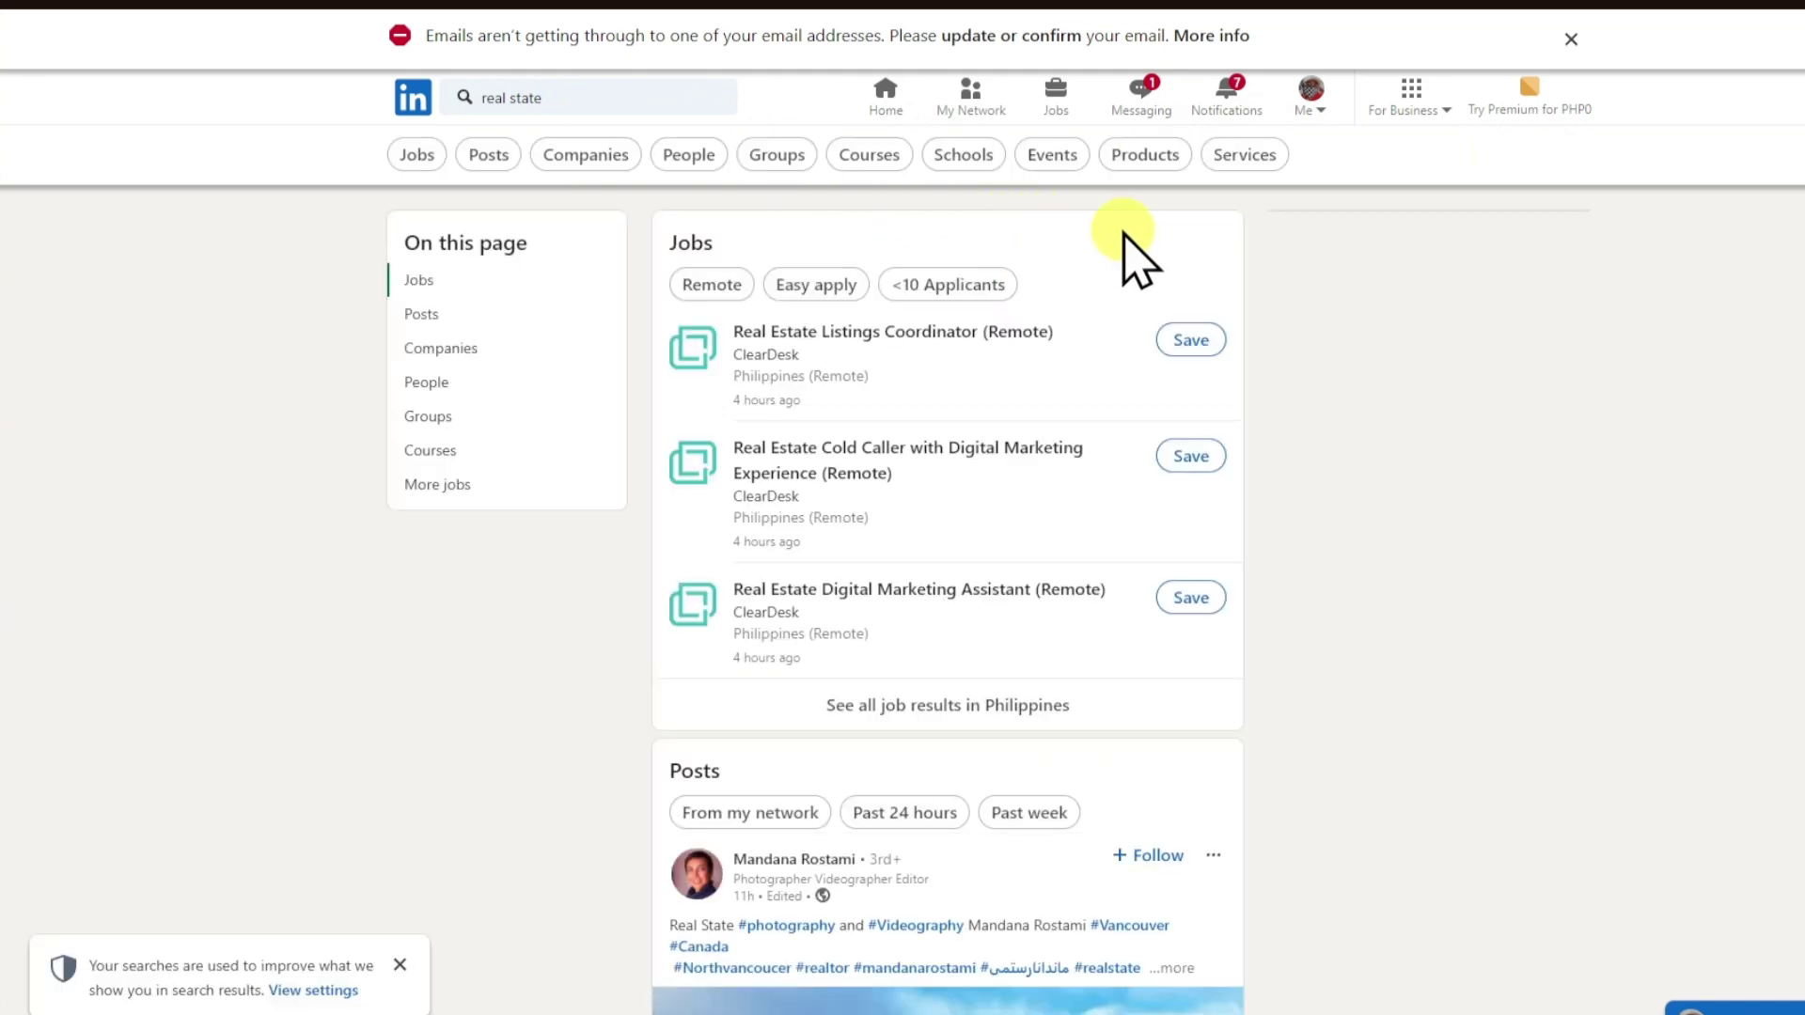
scroll(1357, 242, down, 2)
scroll(1316, 225, up, 2)
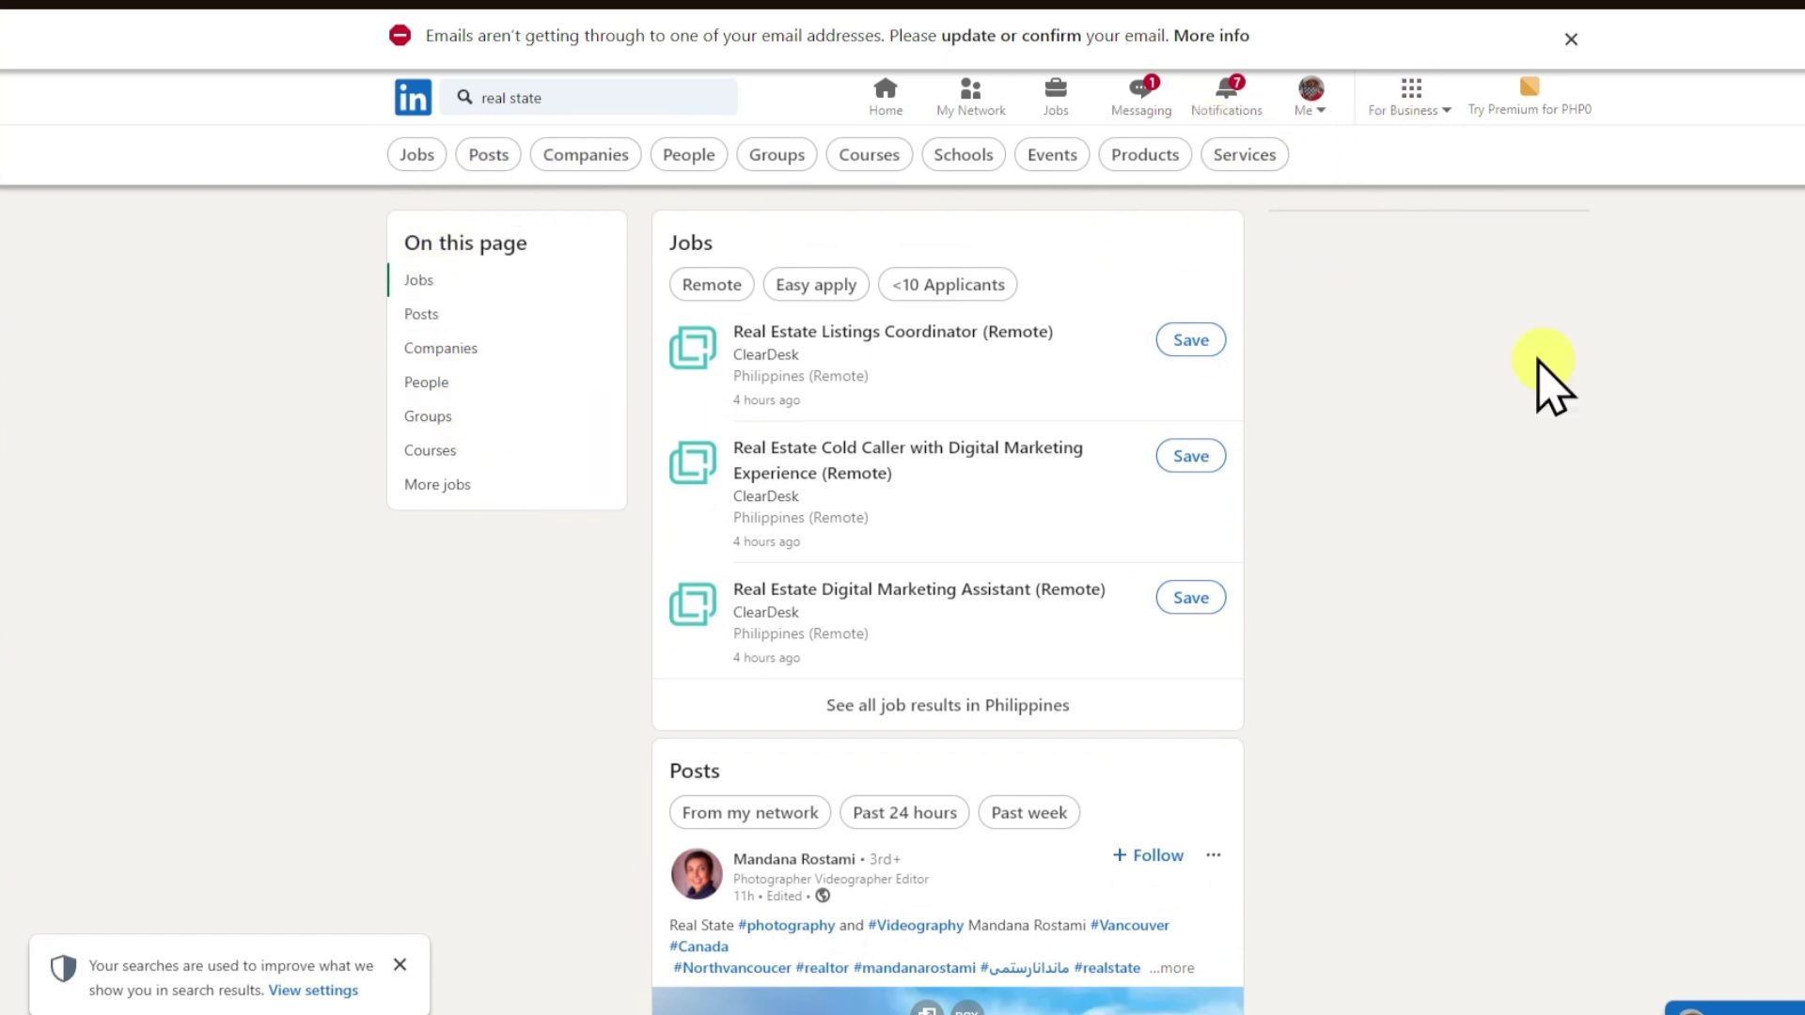
scroll(1196, 520, down, 5)
scroll(798, 746, up, 5)
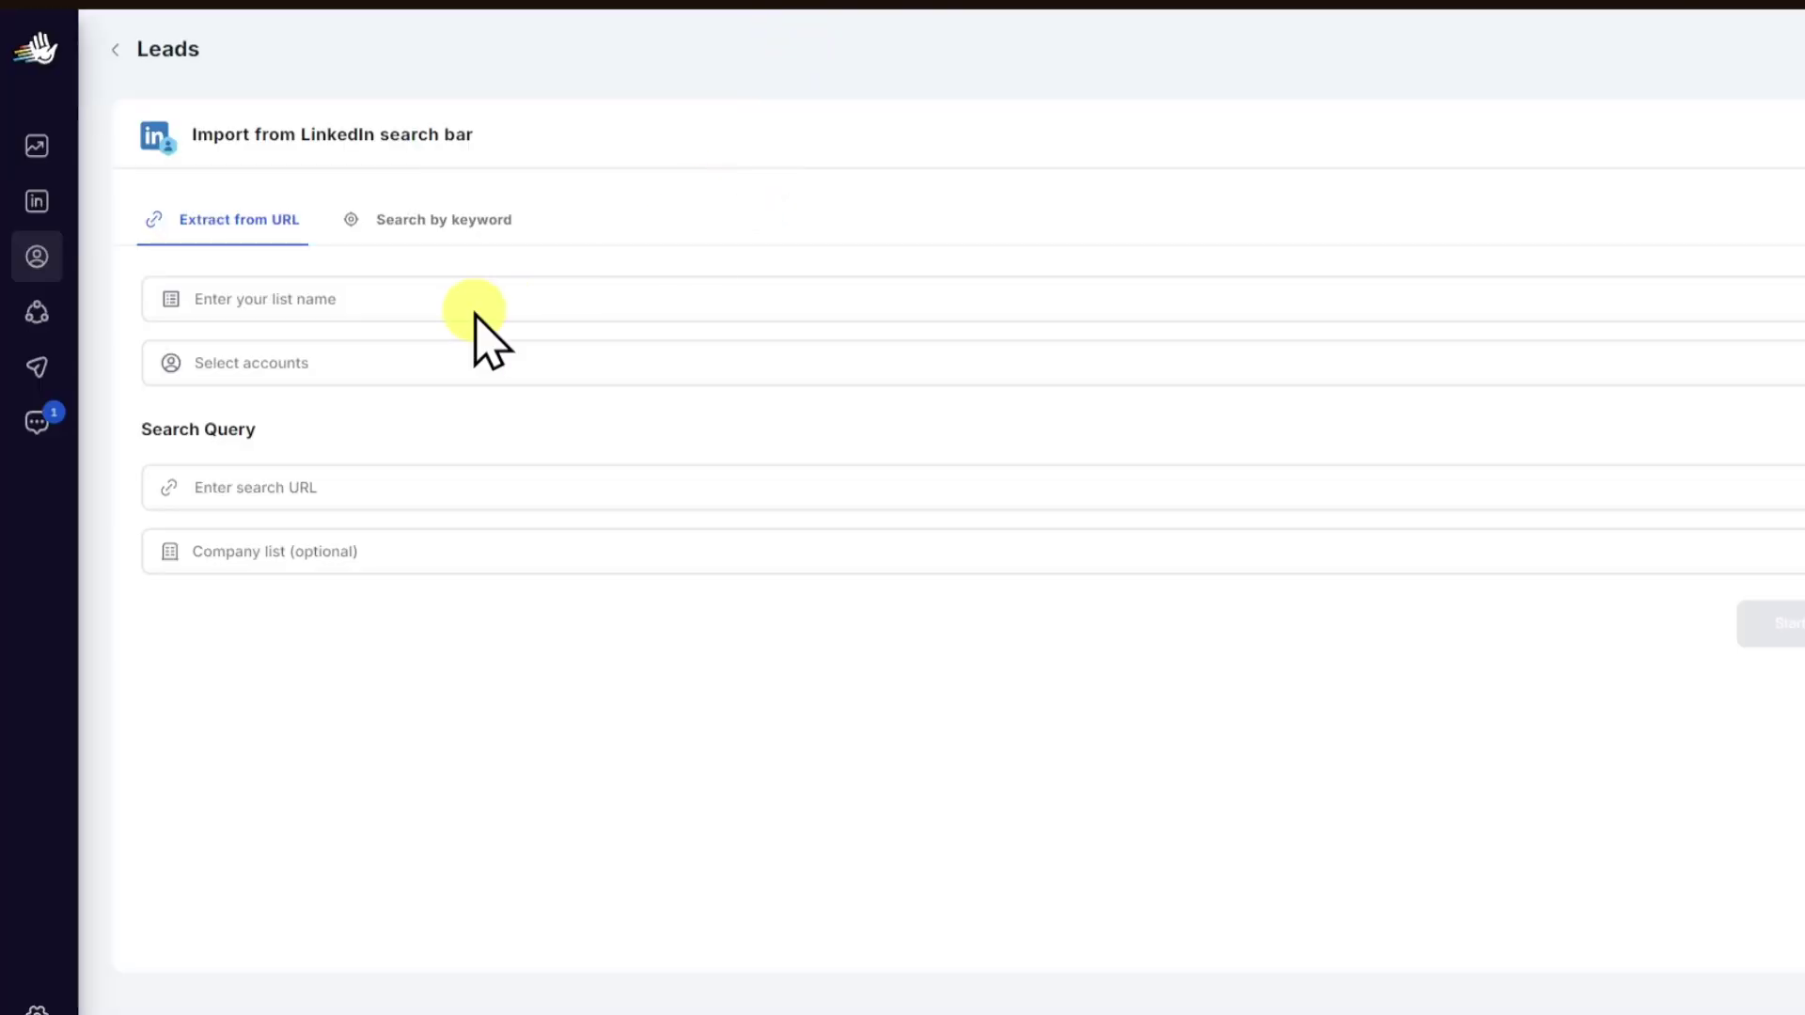
- Paste the 'real state' jobs-search URL and select the connected LinkedIn account for the import
click(428, 490)
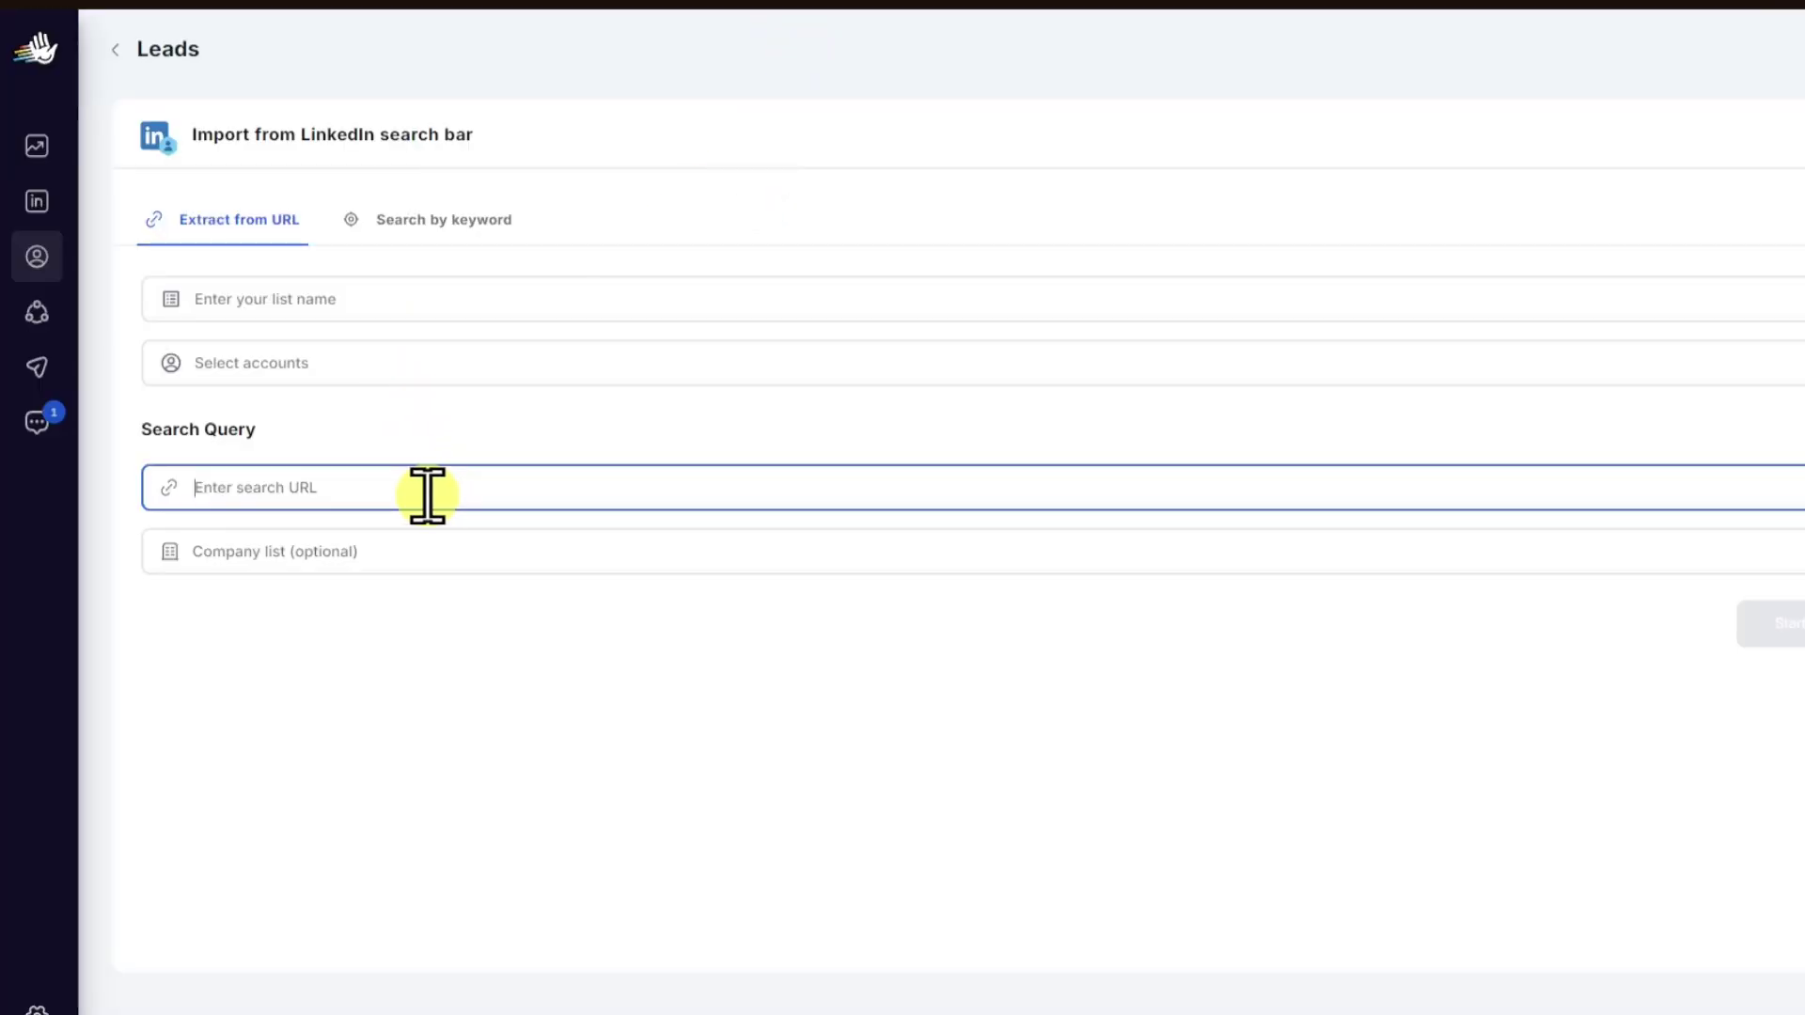
text(https://www.linkedin.com/search/results/all/?keywords=real%20state&origin=GLOBAL_SEARCH_HEADER&sid=_QD)
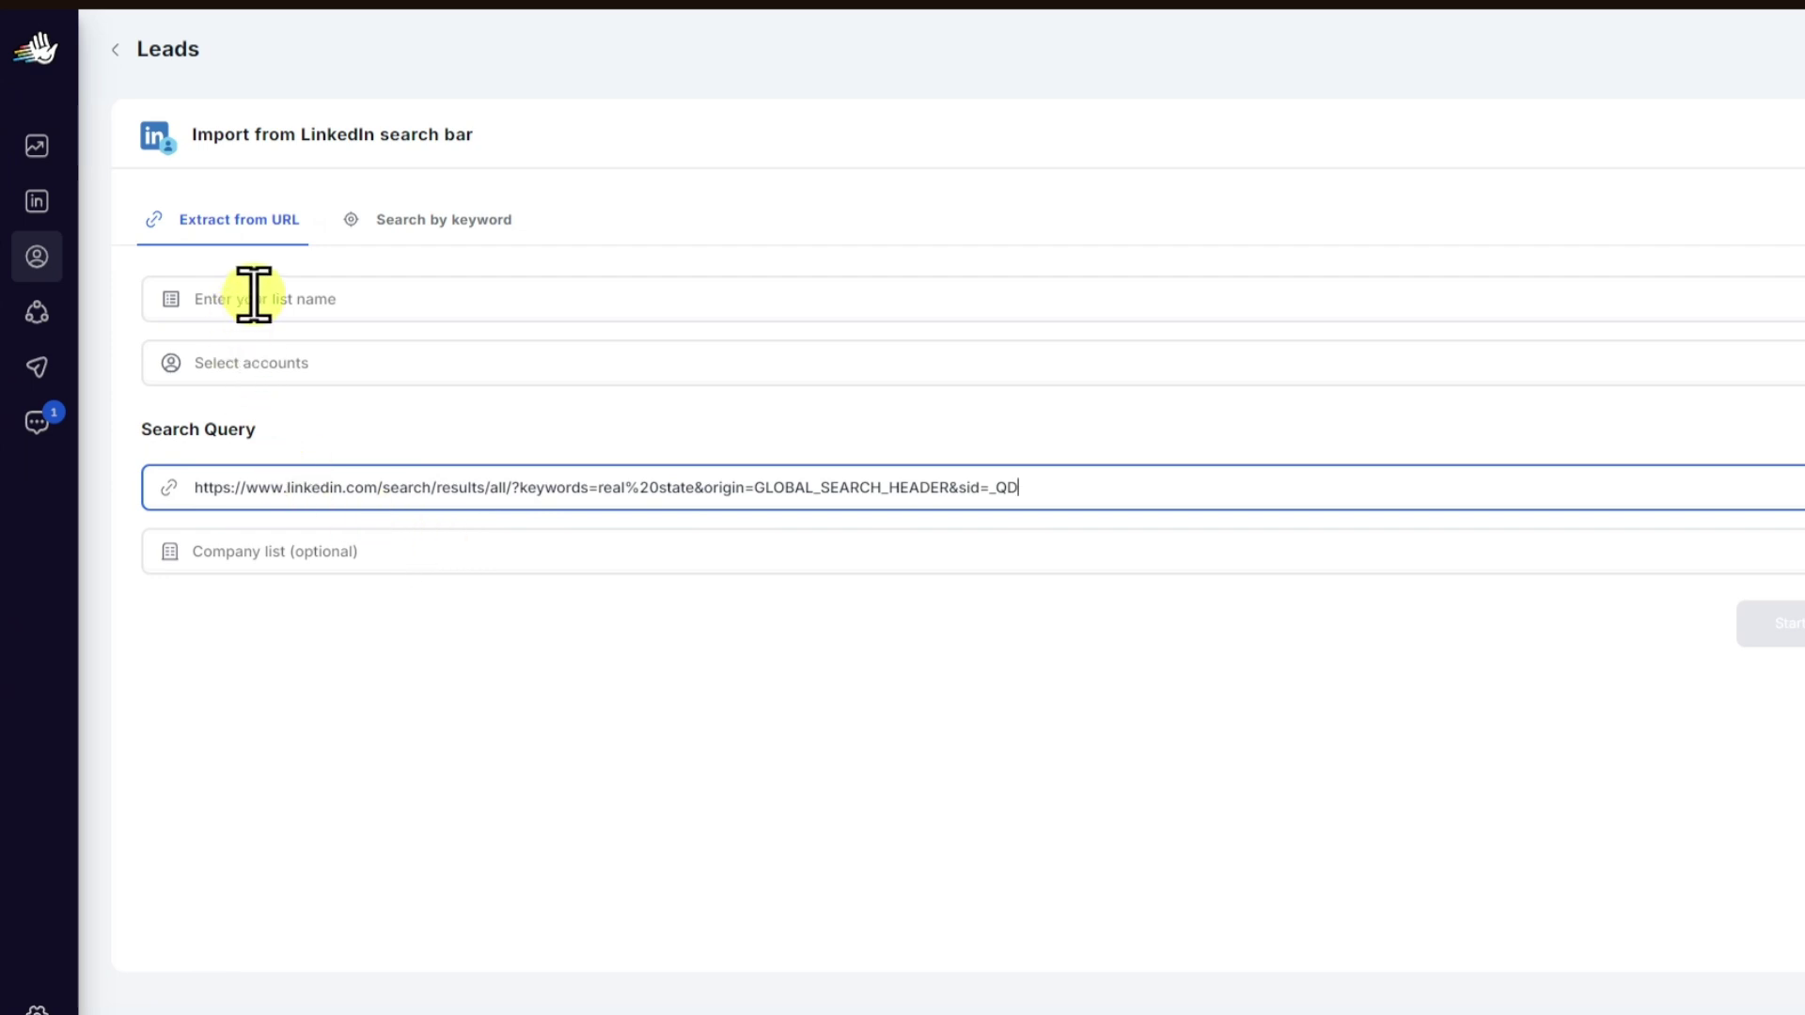
click(282, 367)
click(282, 462)
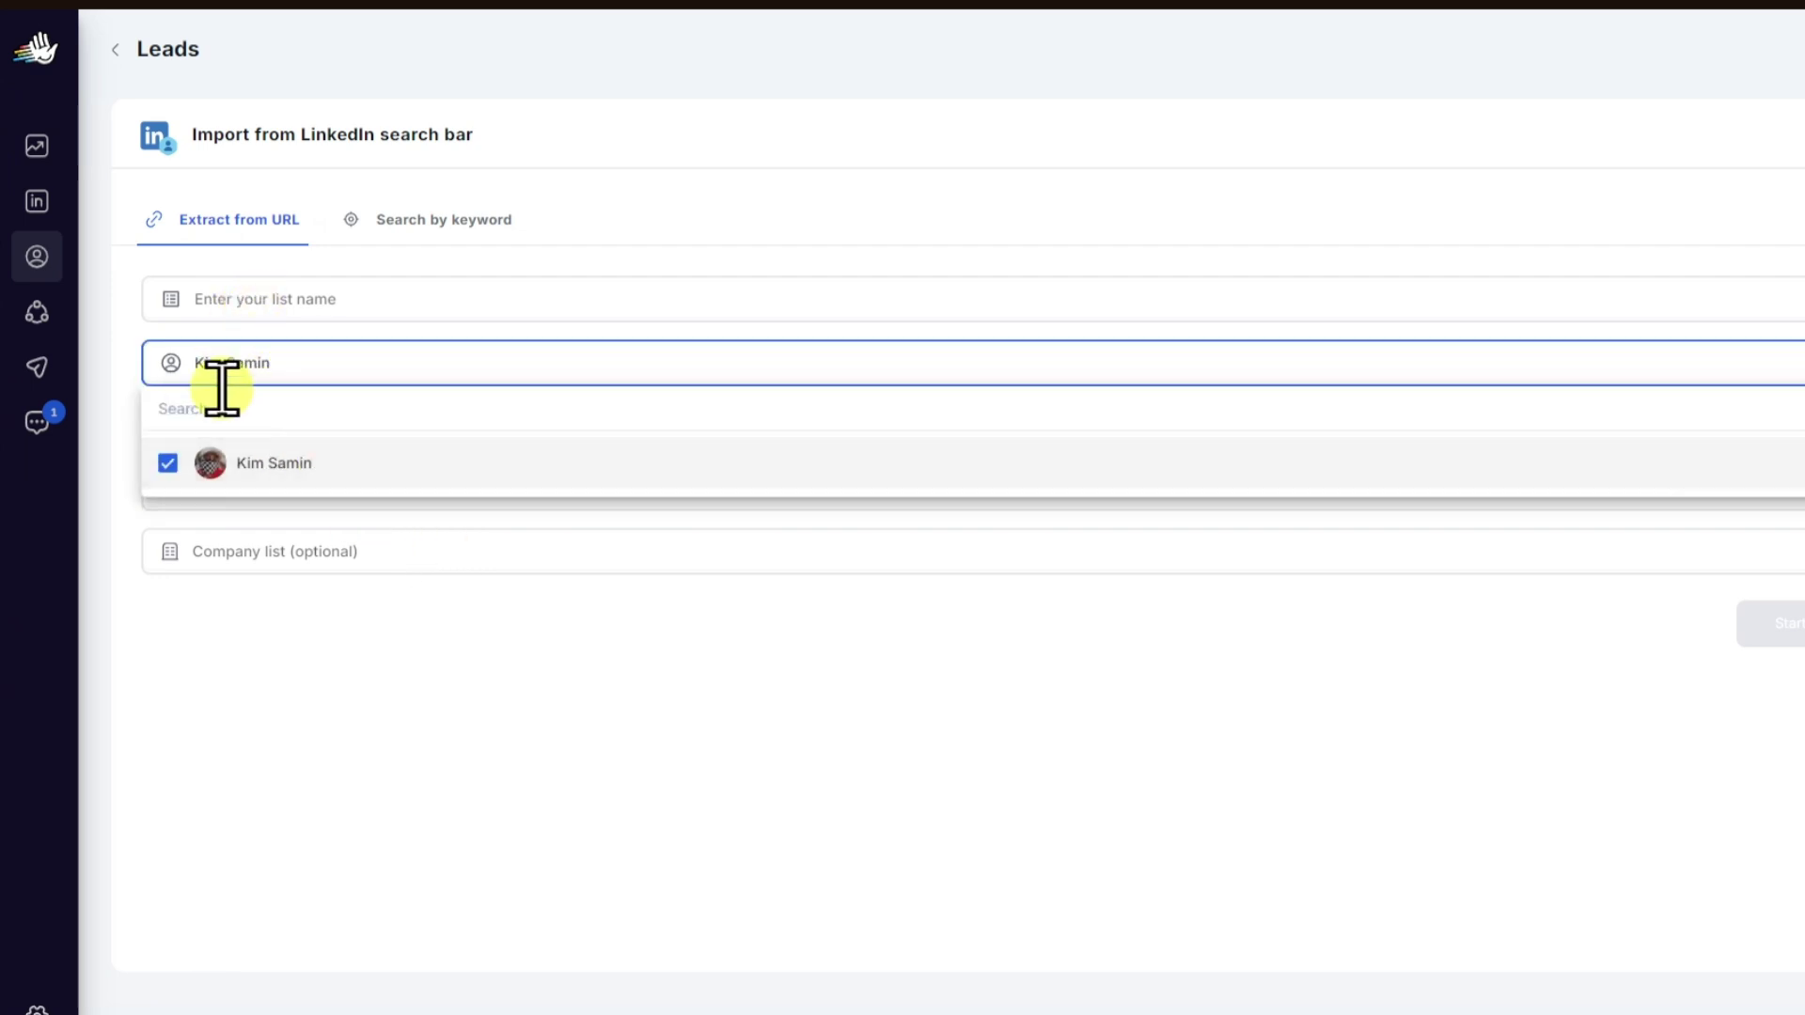
click(291, 319)
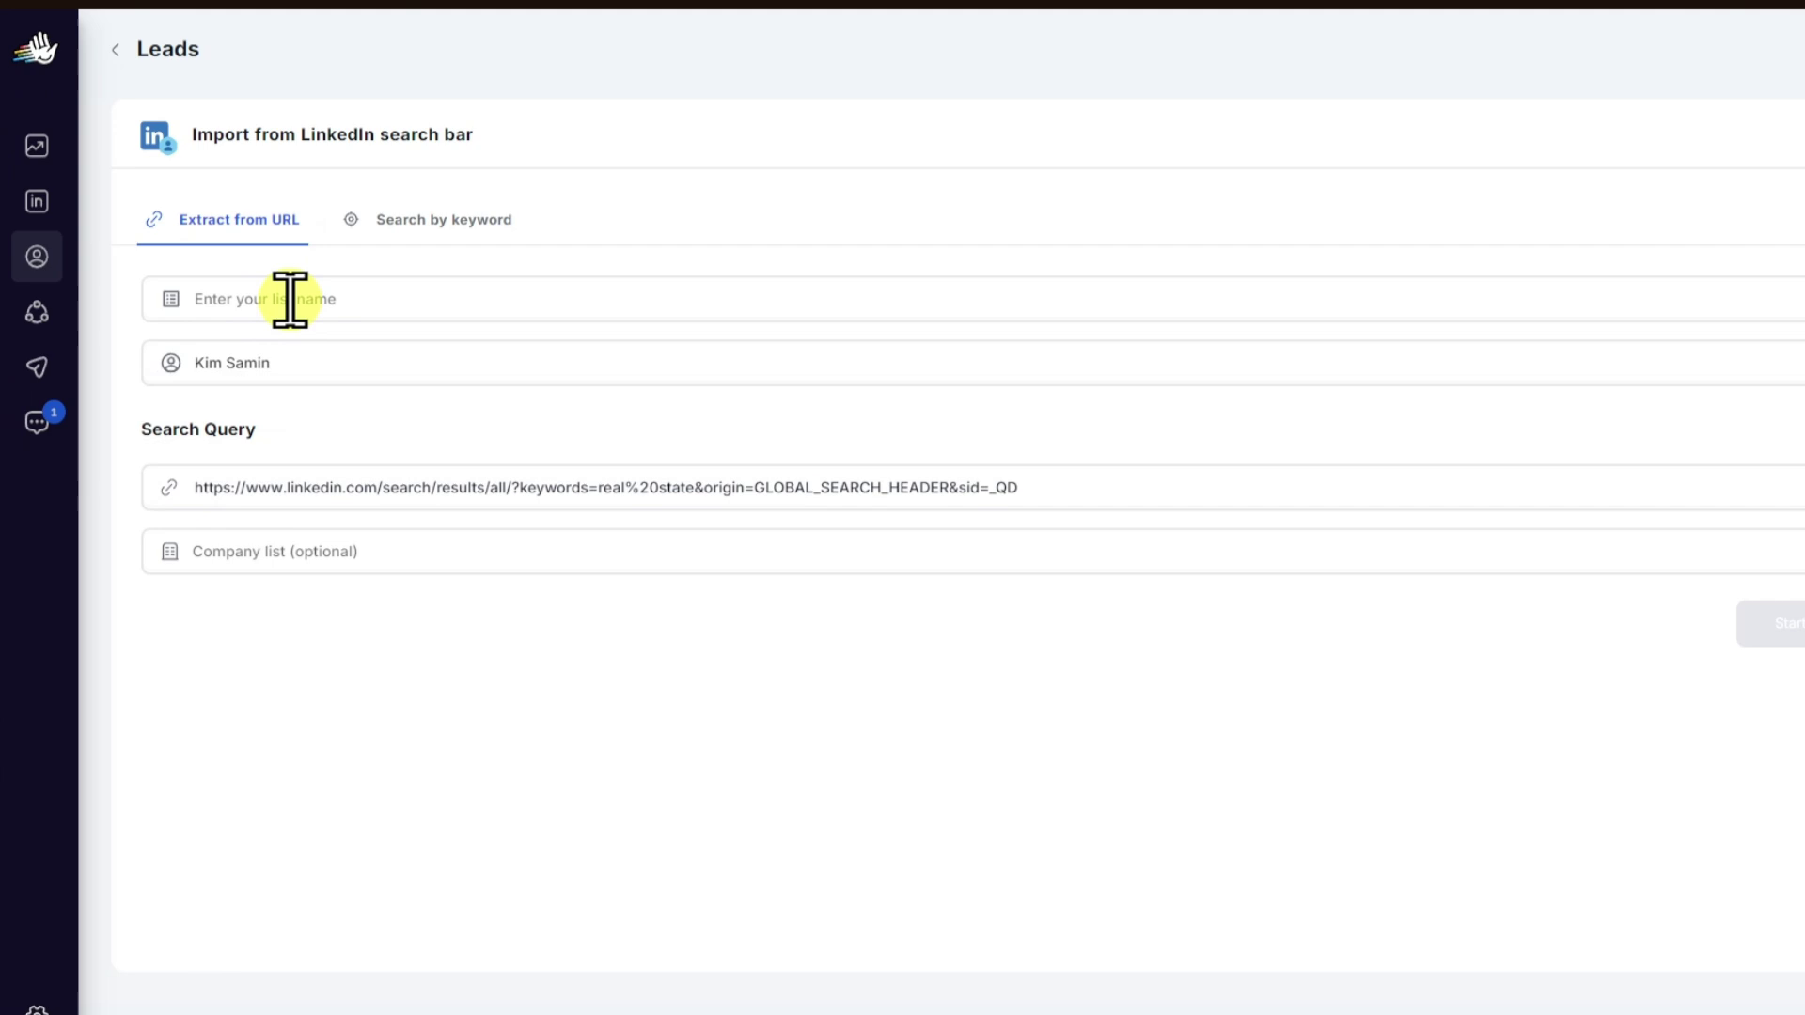
click(290, 299)
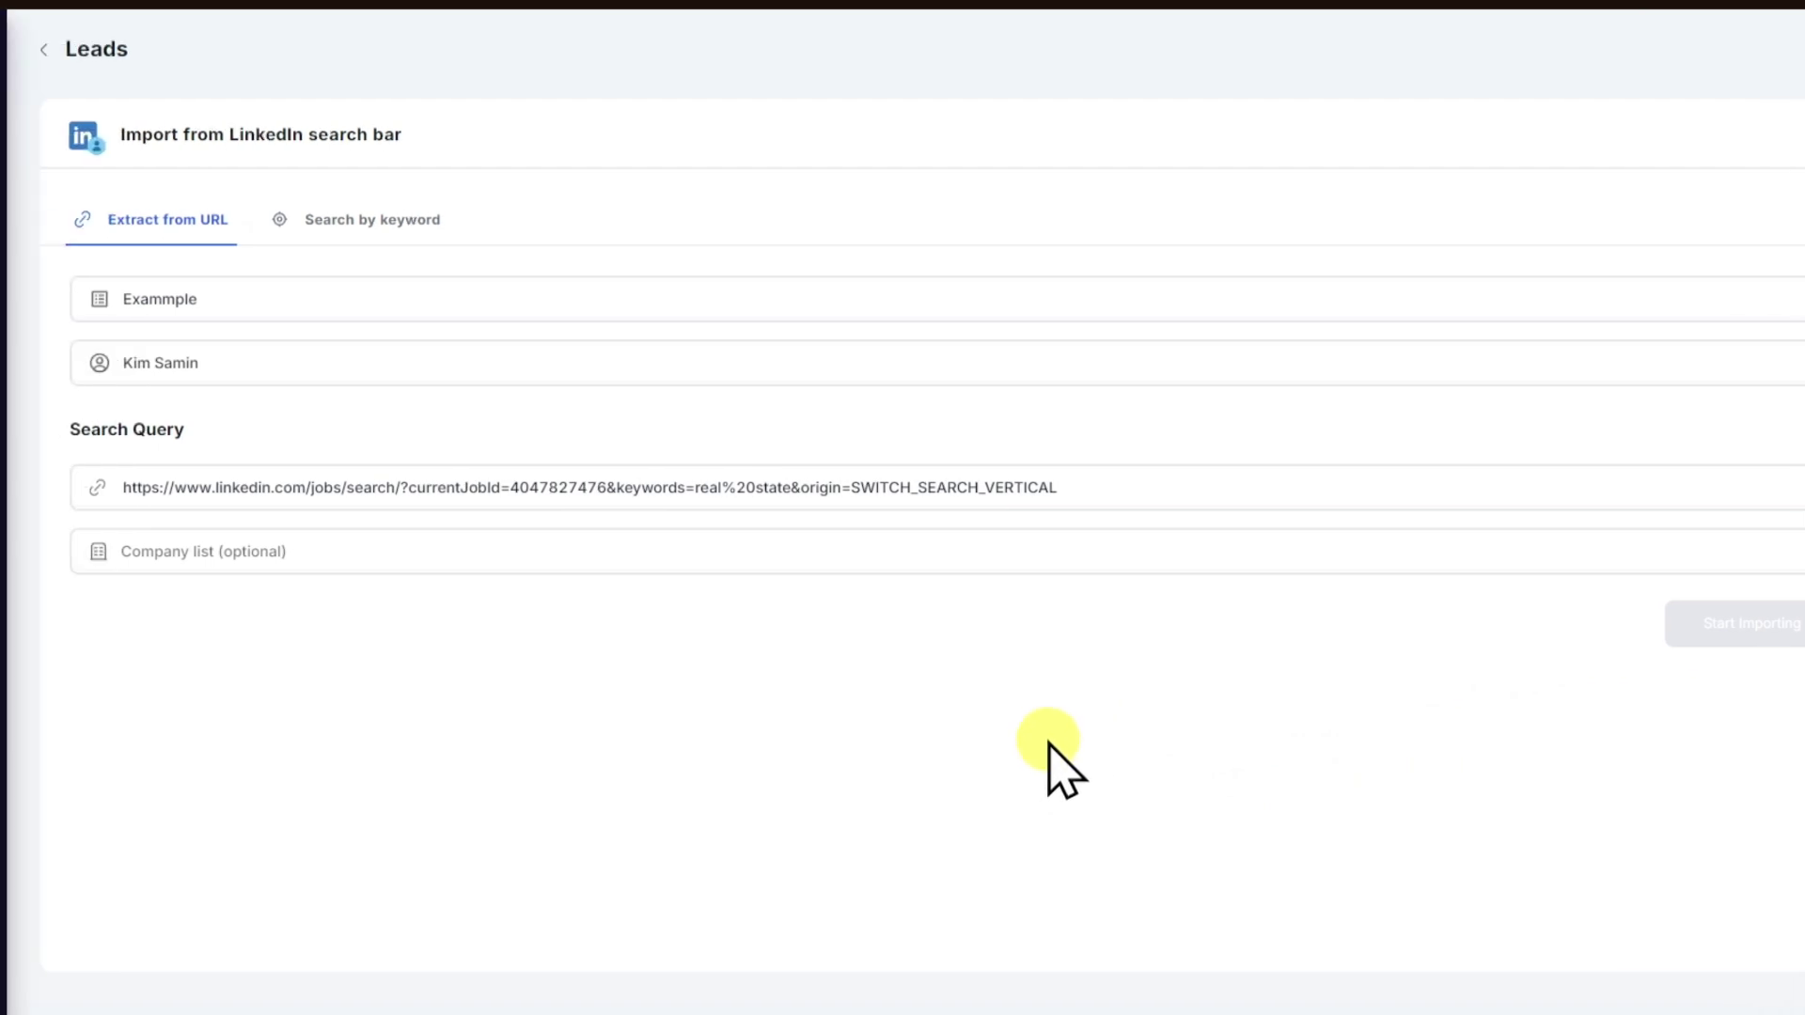
- Switch to Search by keyword for Real Estate and look at the location and companies filters
click(402, 233)
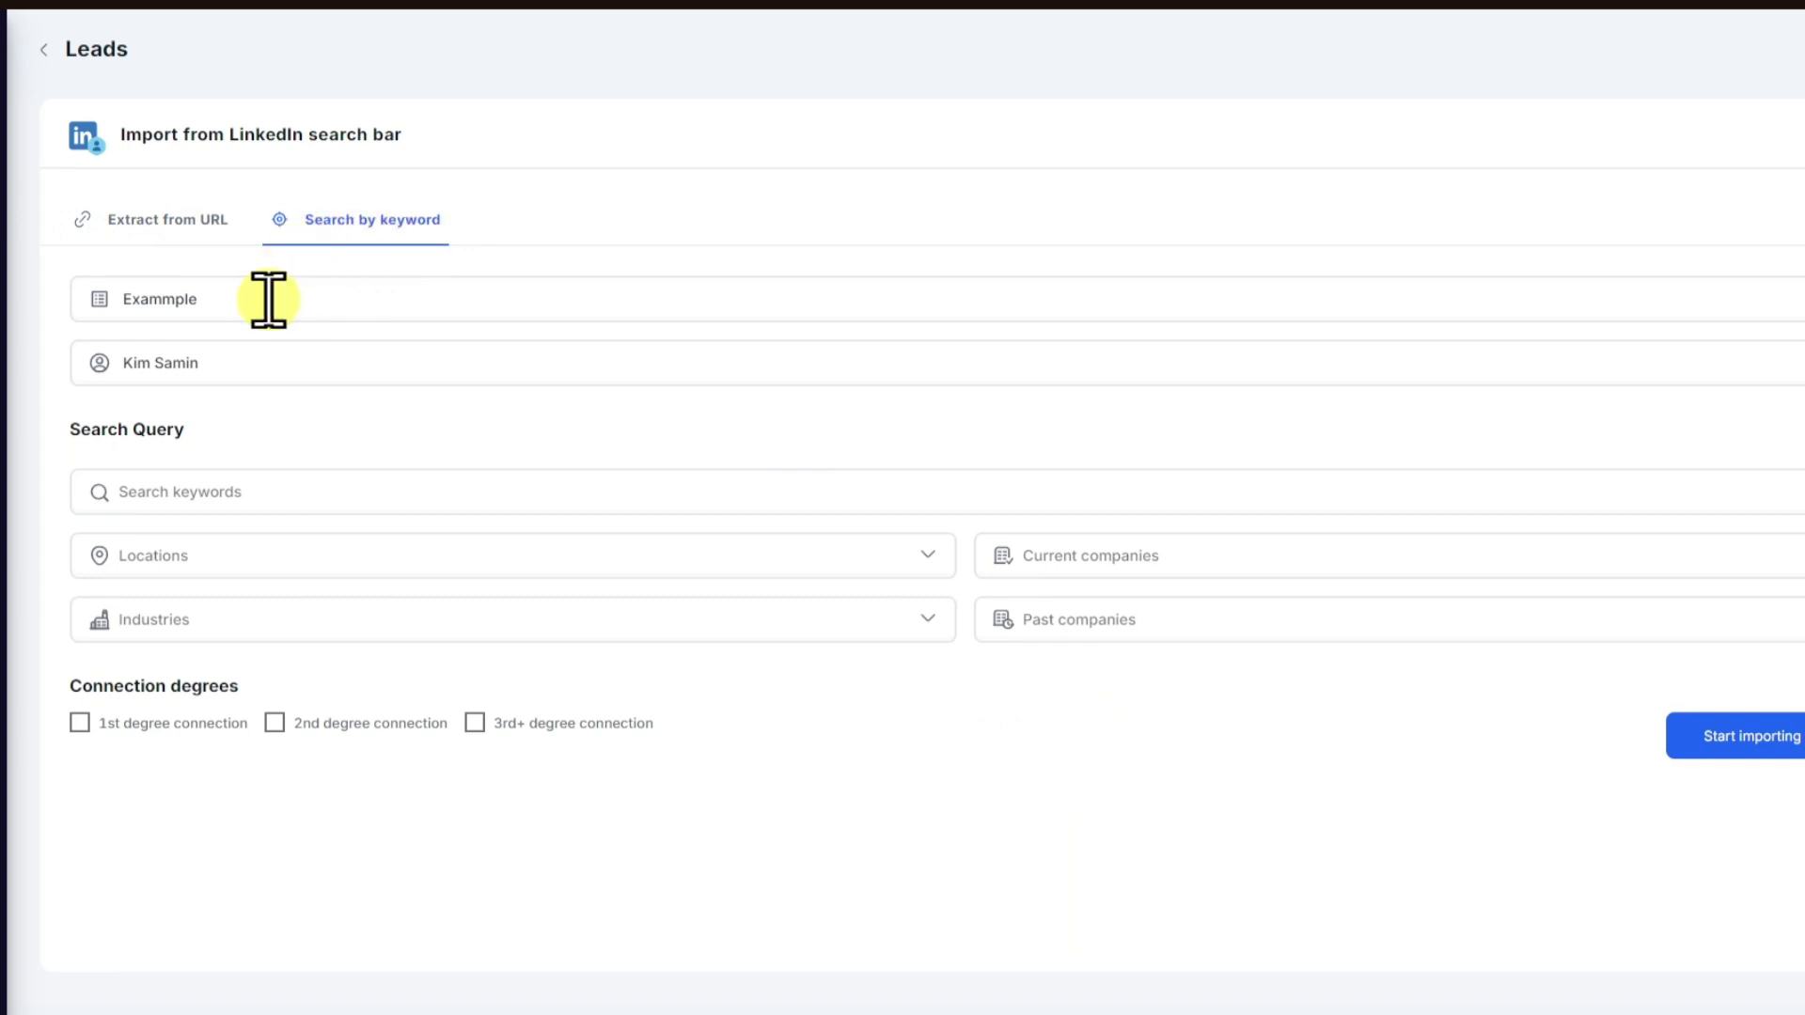
drag(79, 429, 237, 437)
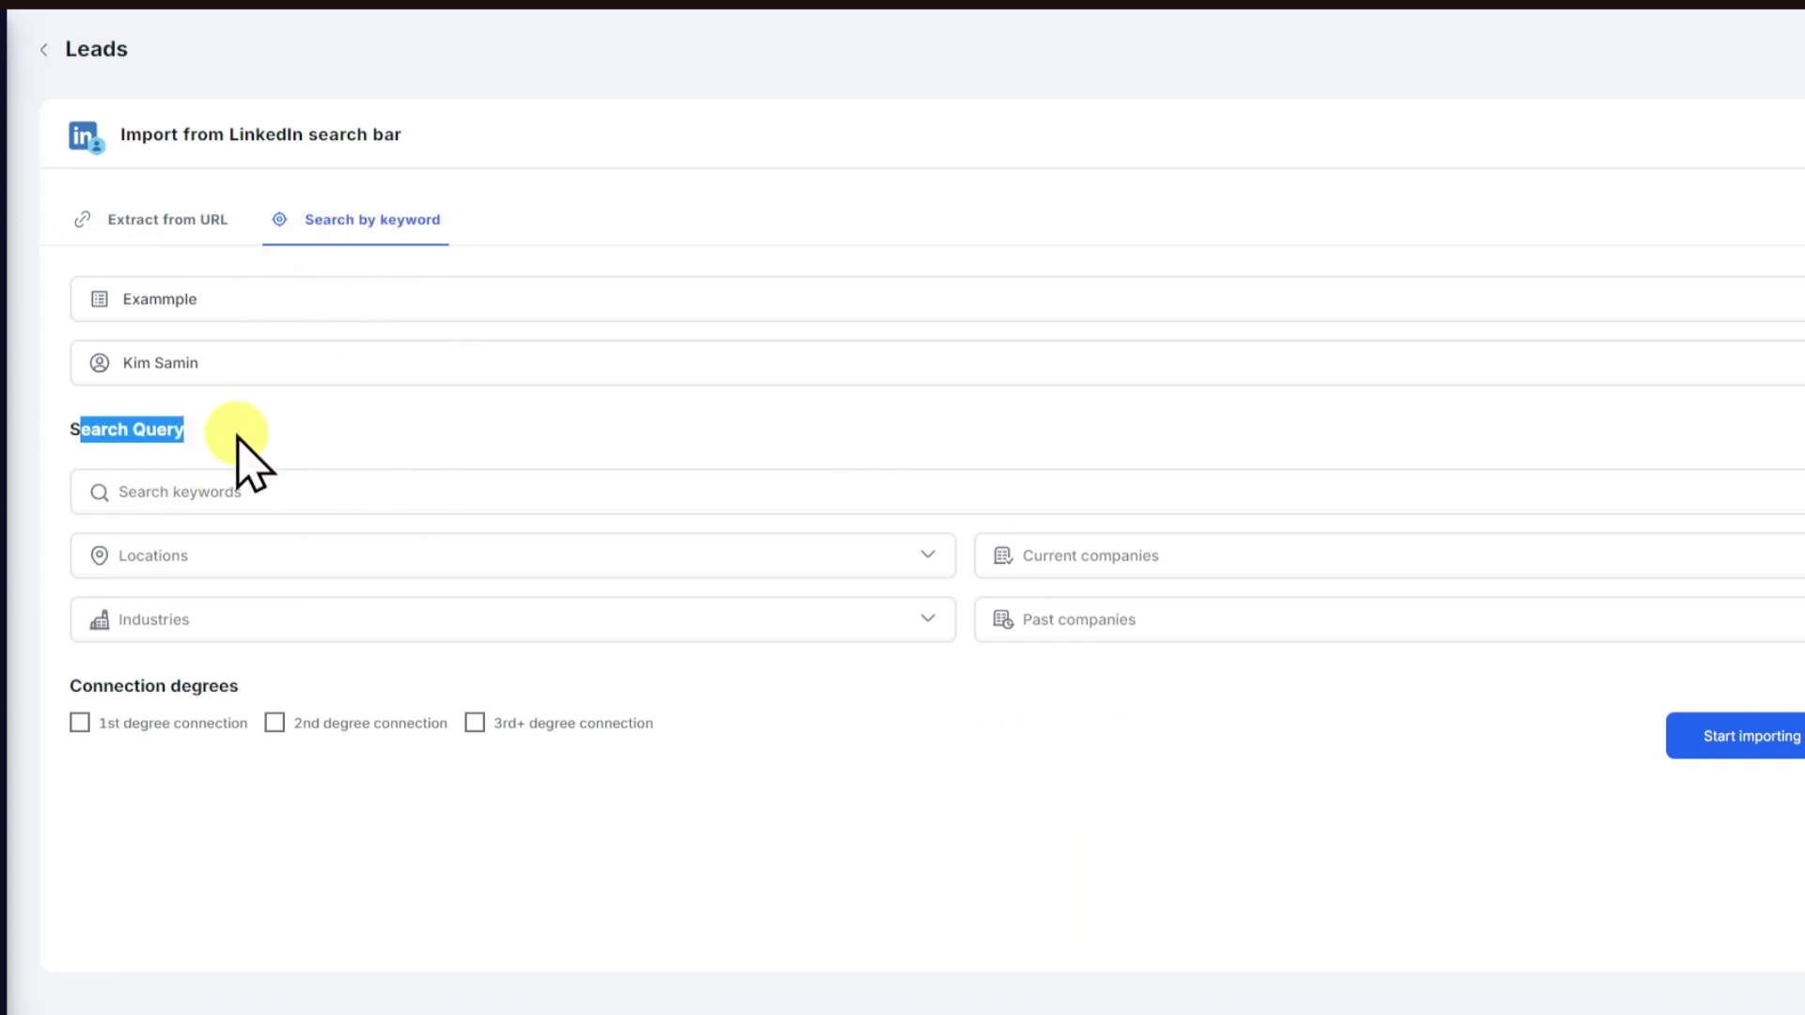
click(282, 491)
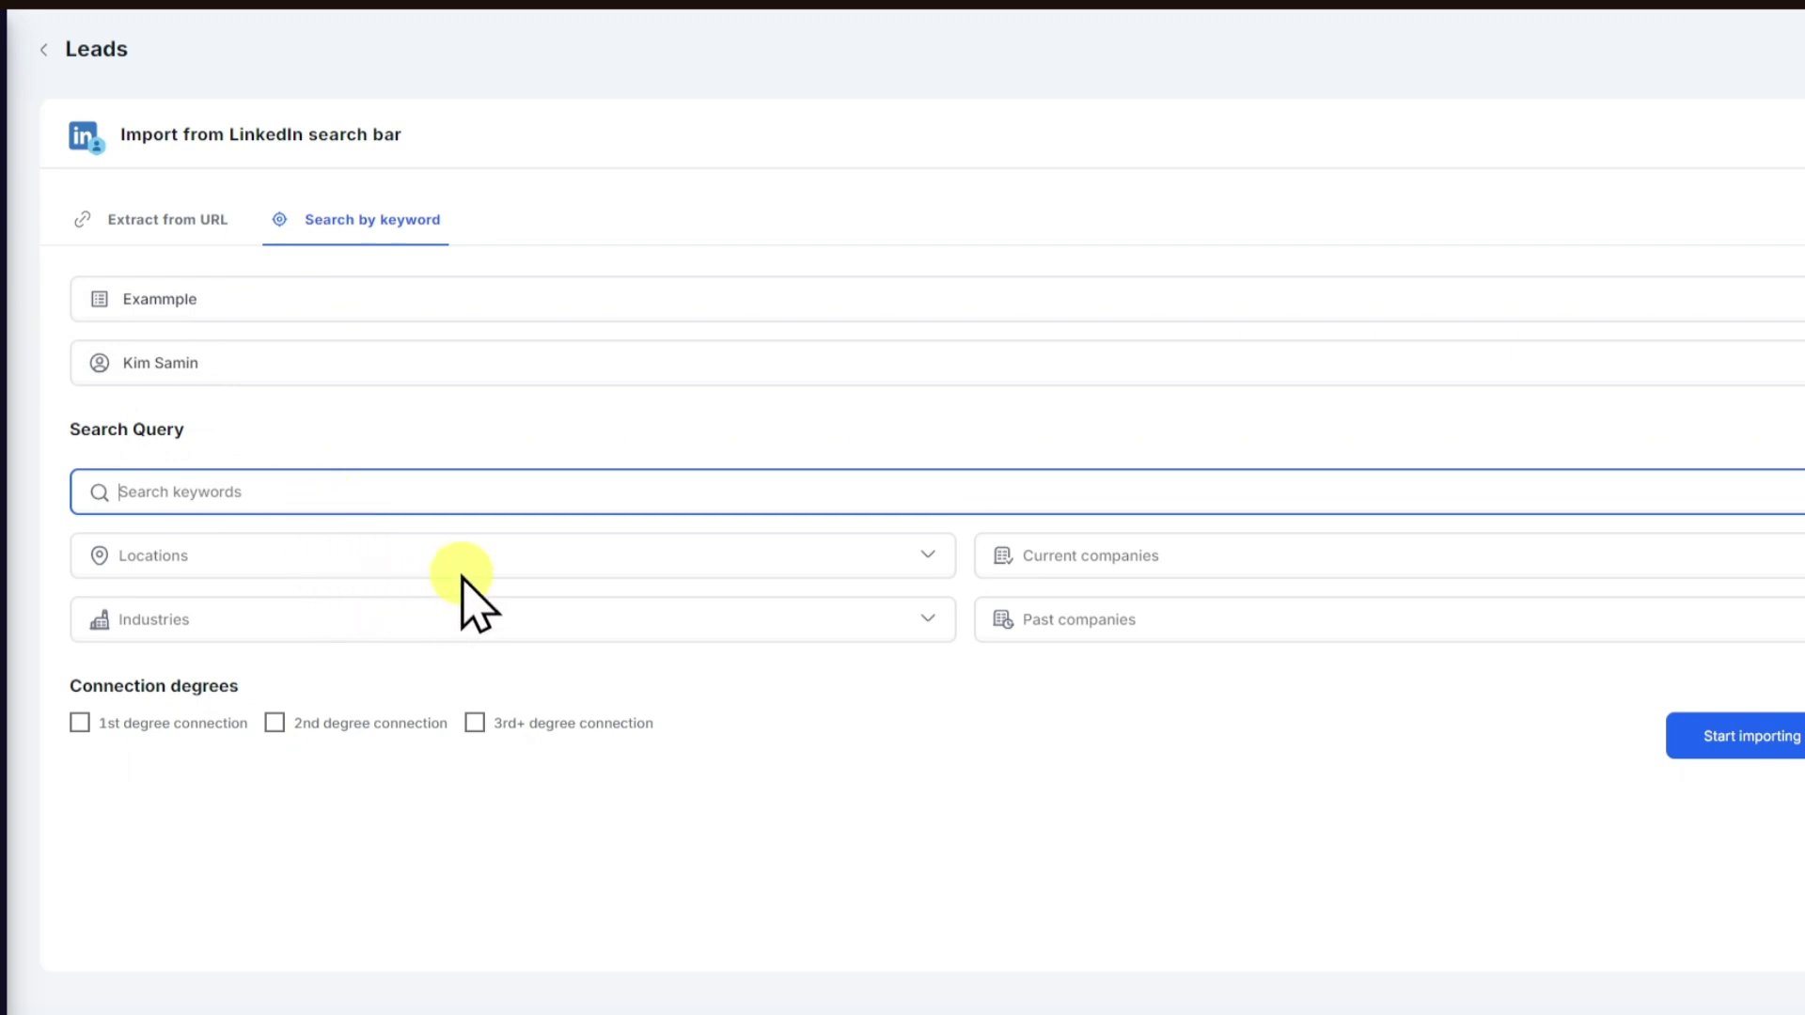
click(423, 557)
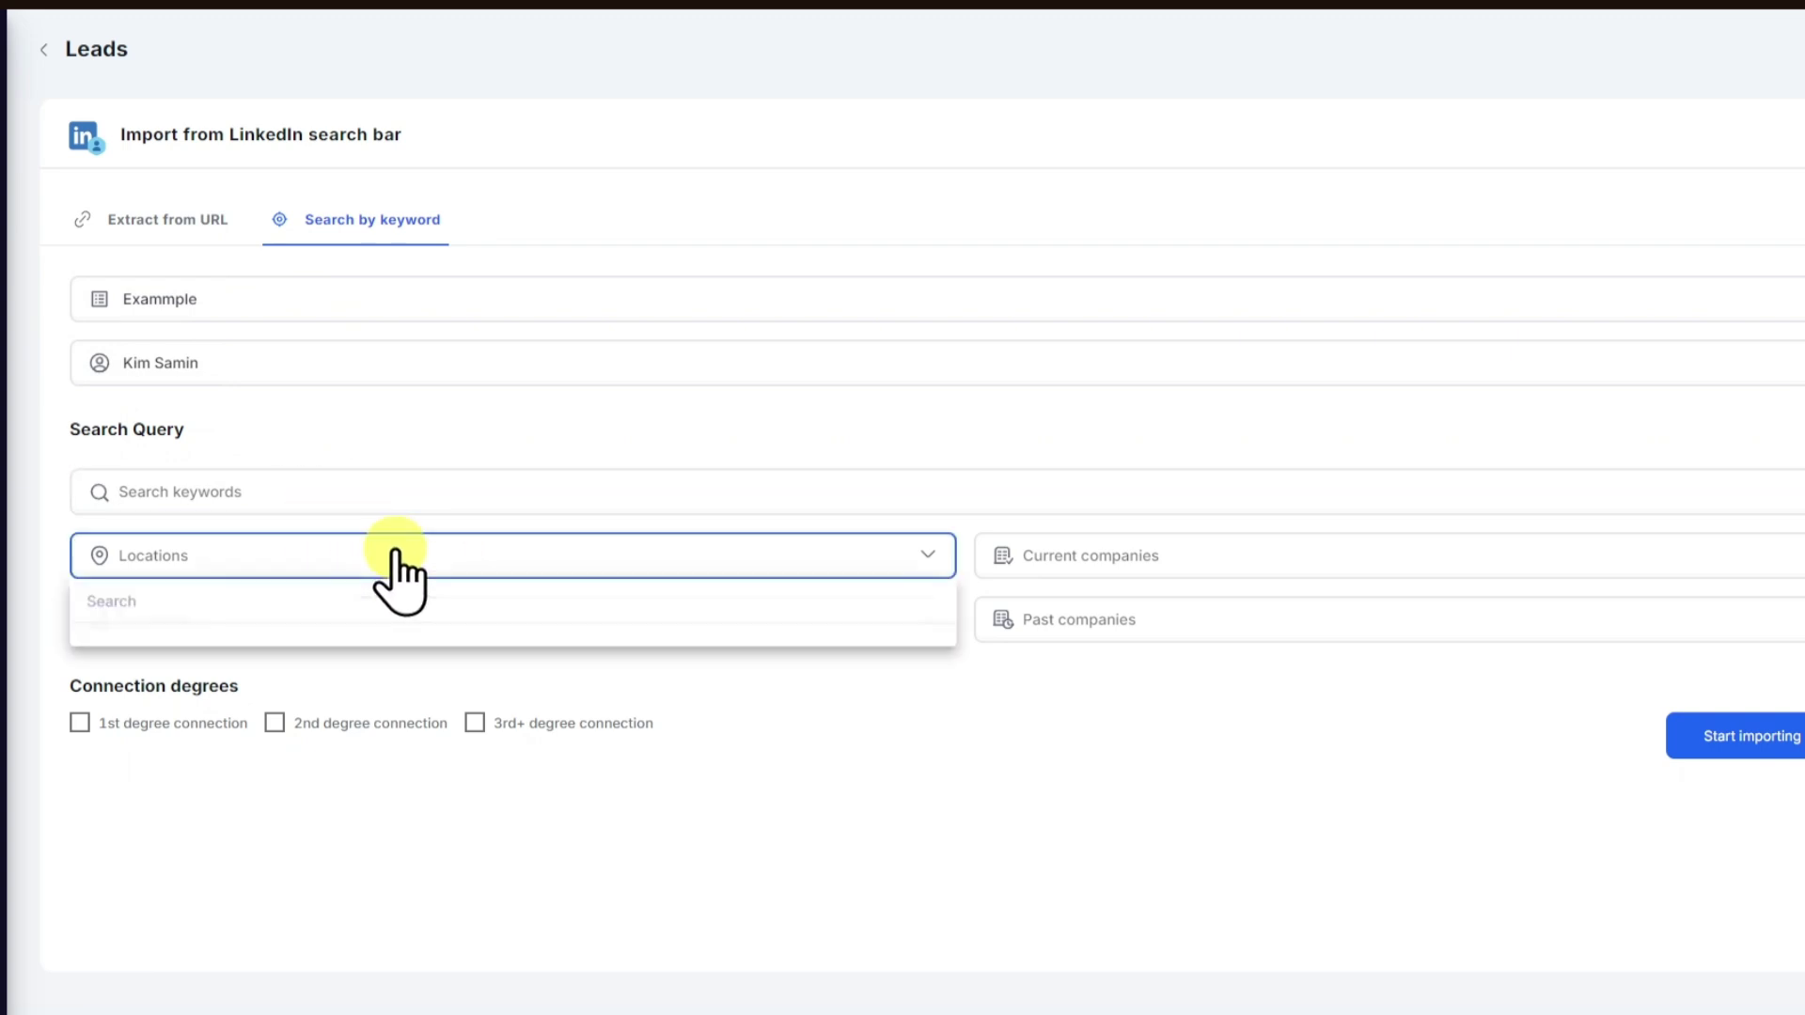
click(405, 691)
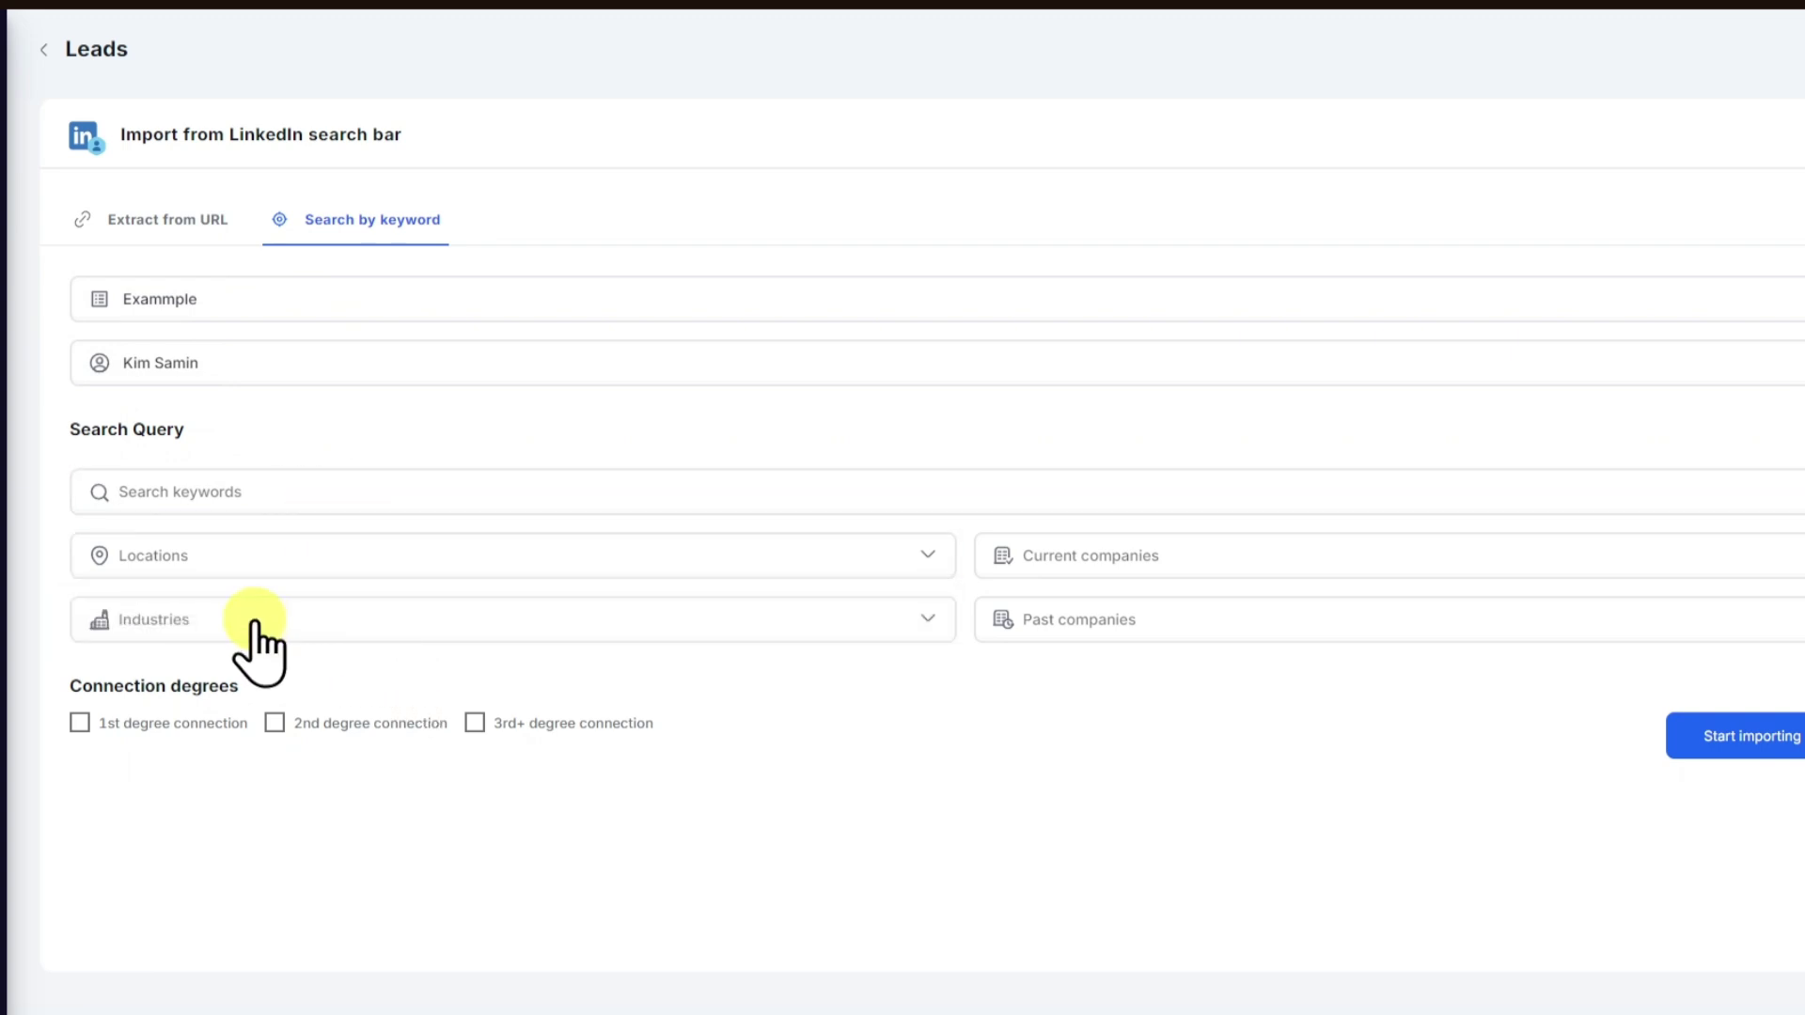
click(1112, 555)
click(1112, 715)
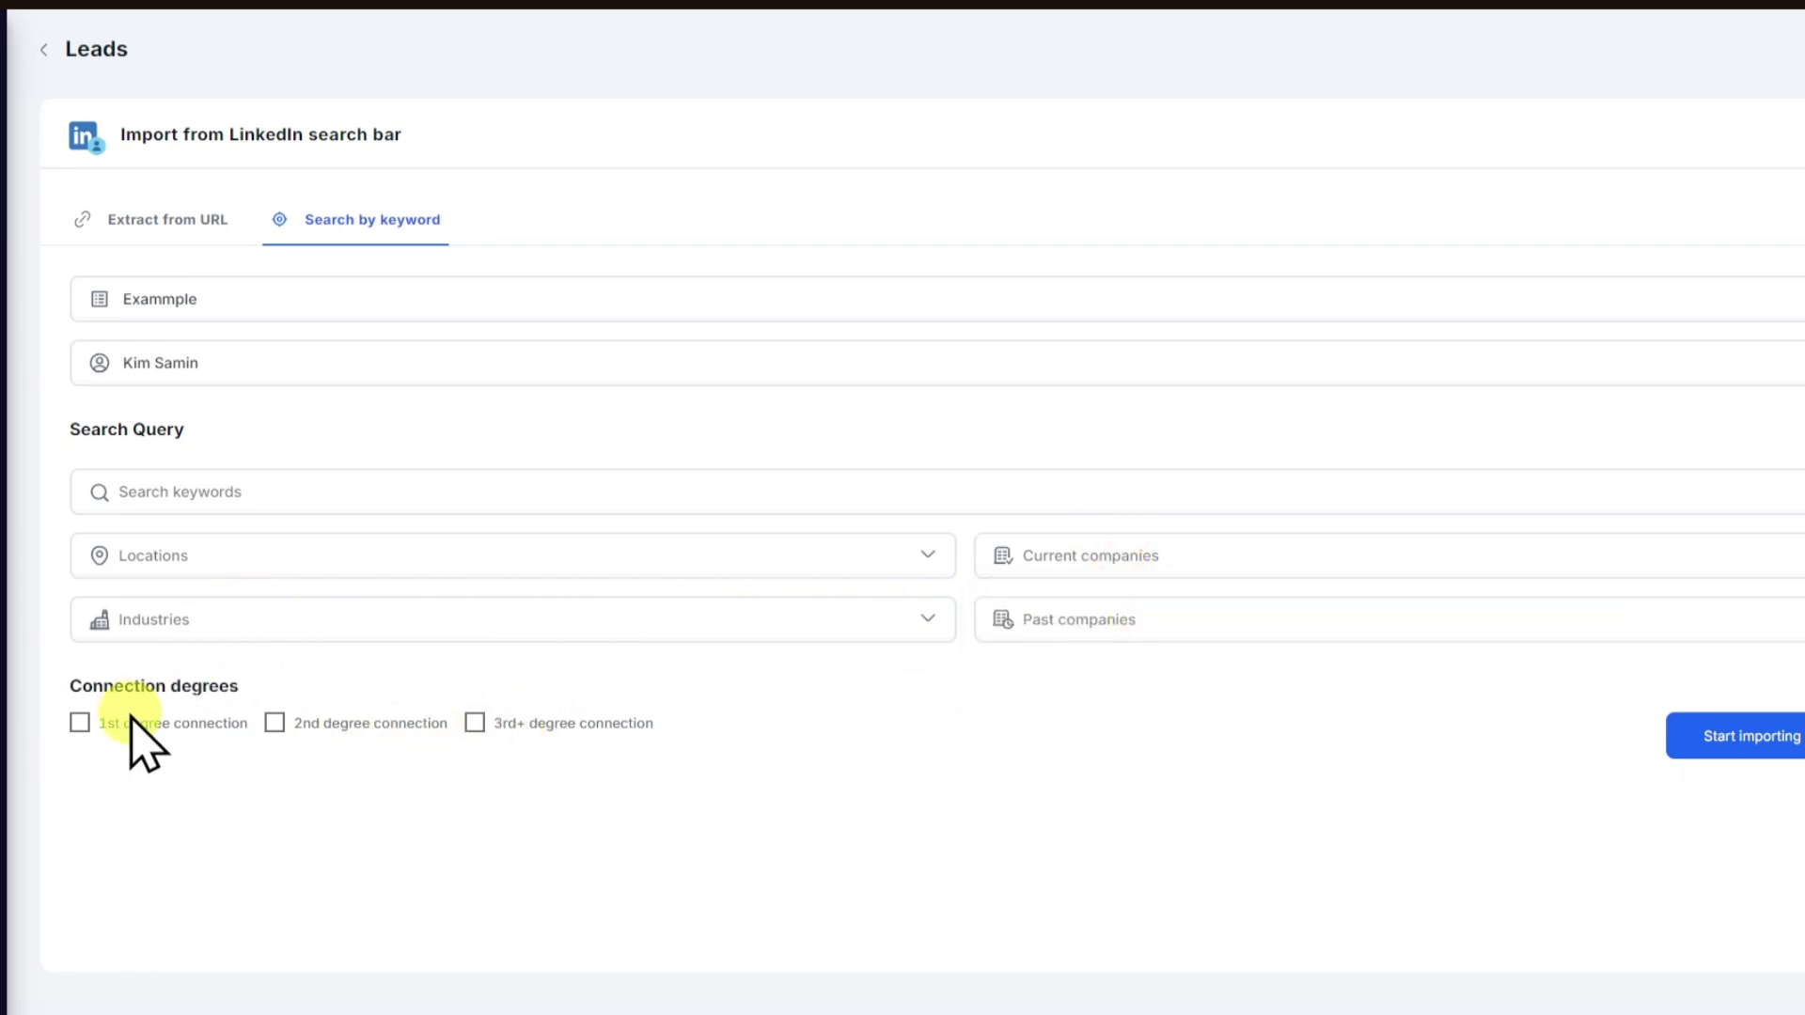
click(228, 496)
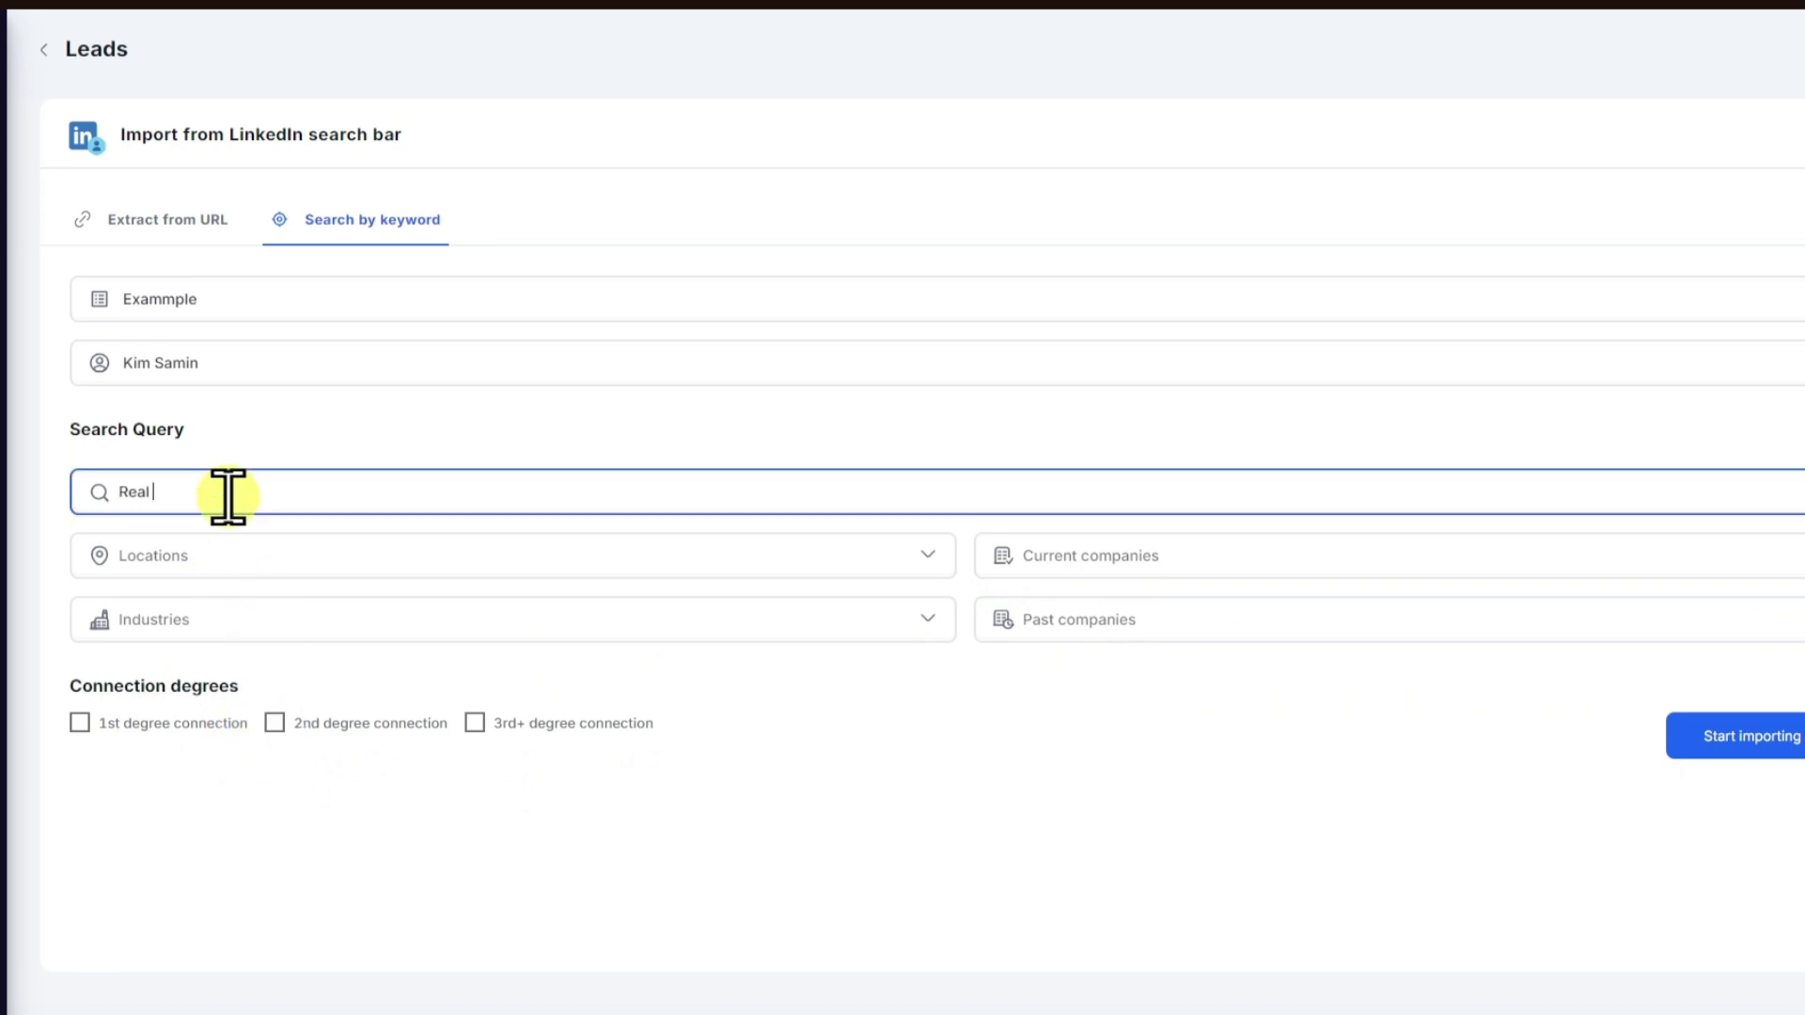
- Add London Area, United Kingdom as the location filter
click(242, 562)
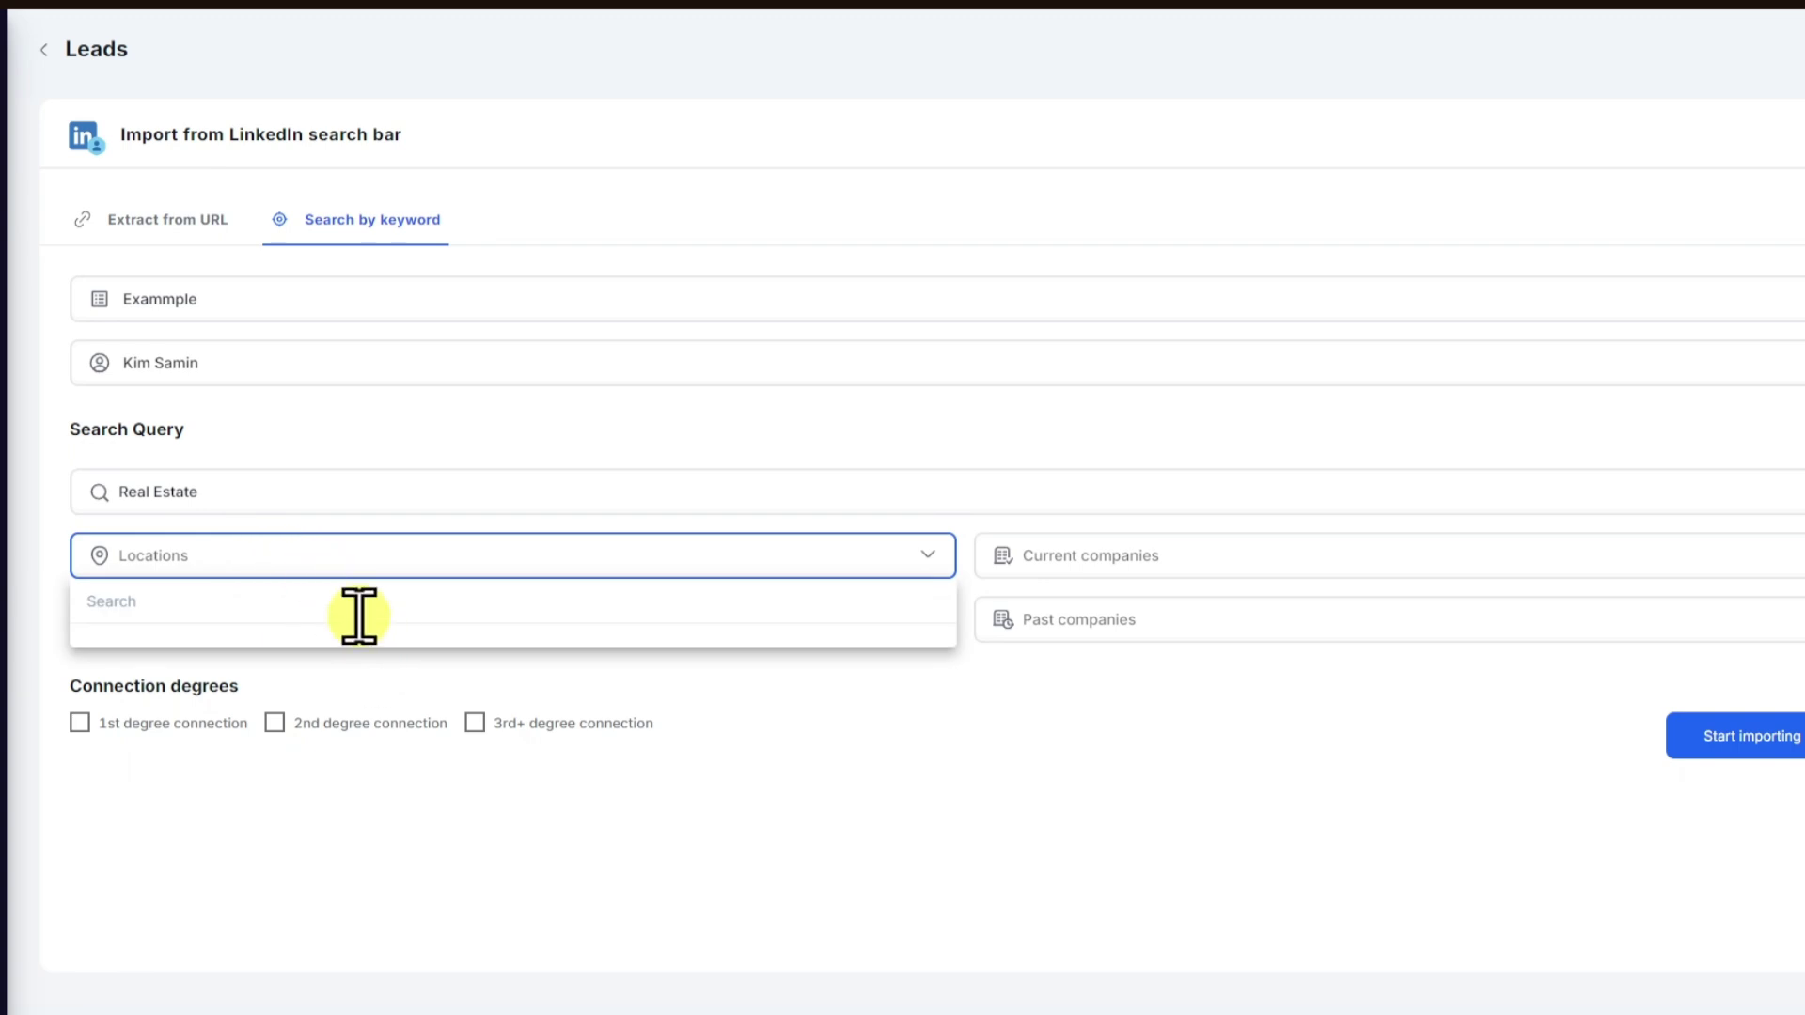
text(u)
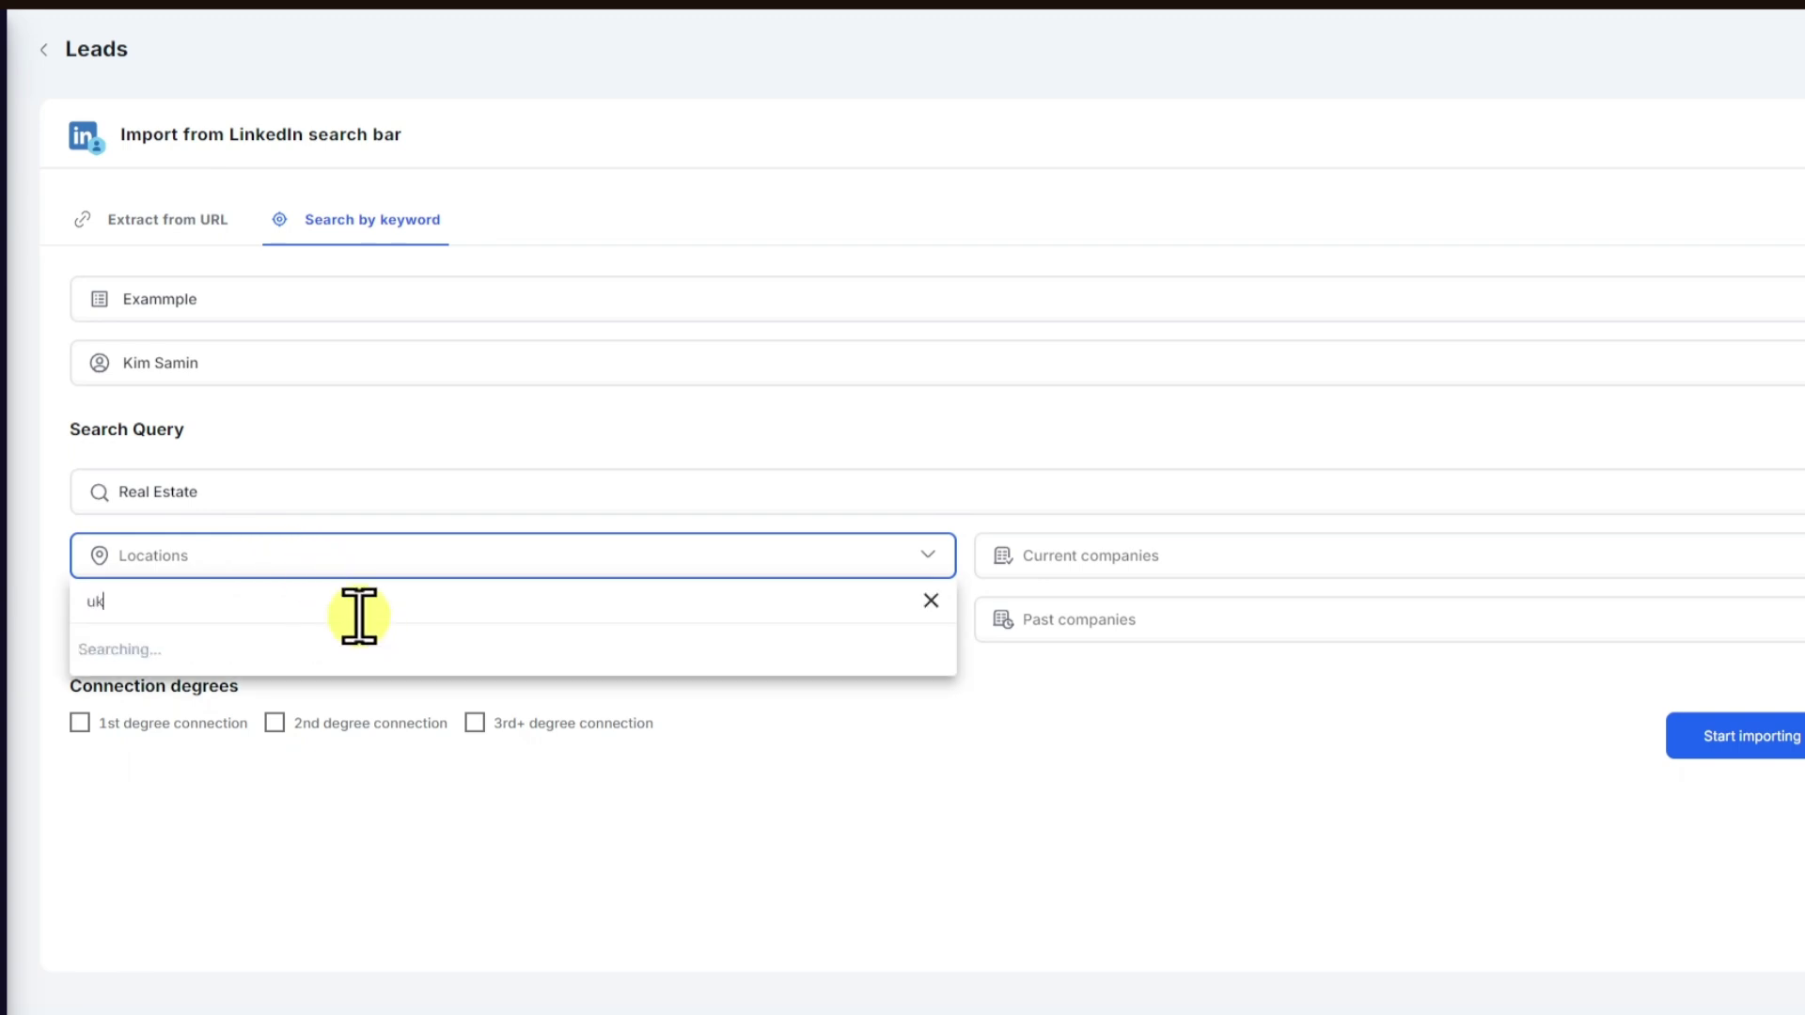
text(k)
key(BackSpace)
text(nited )
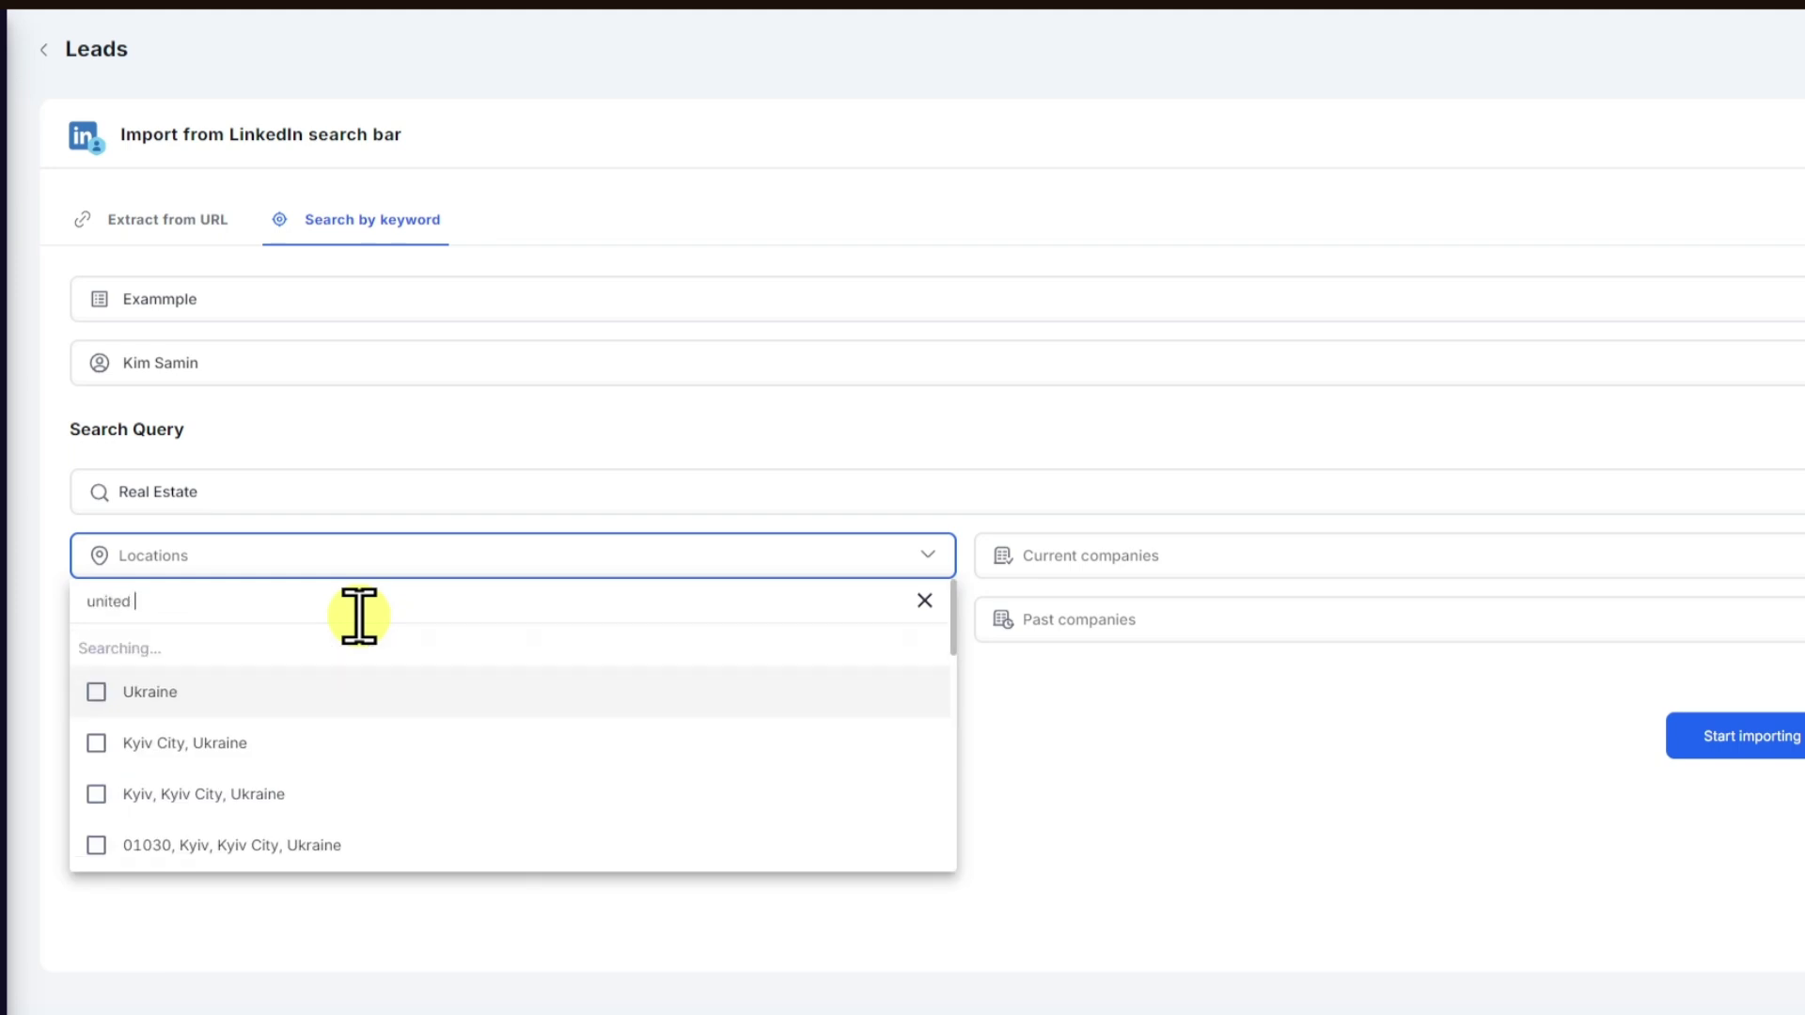
text(king)
click(260, 755)
- Add Housing Programs as the industry and start importing the leads
click(474, 694)
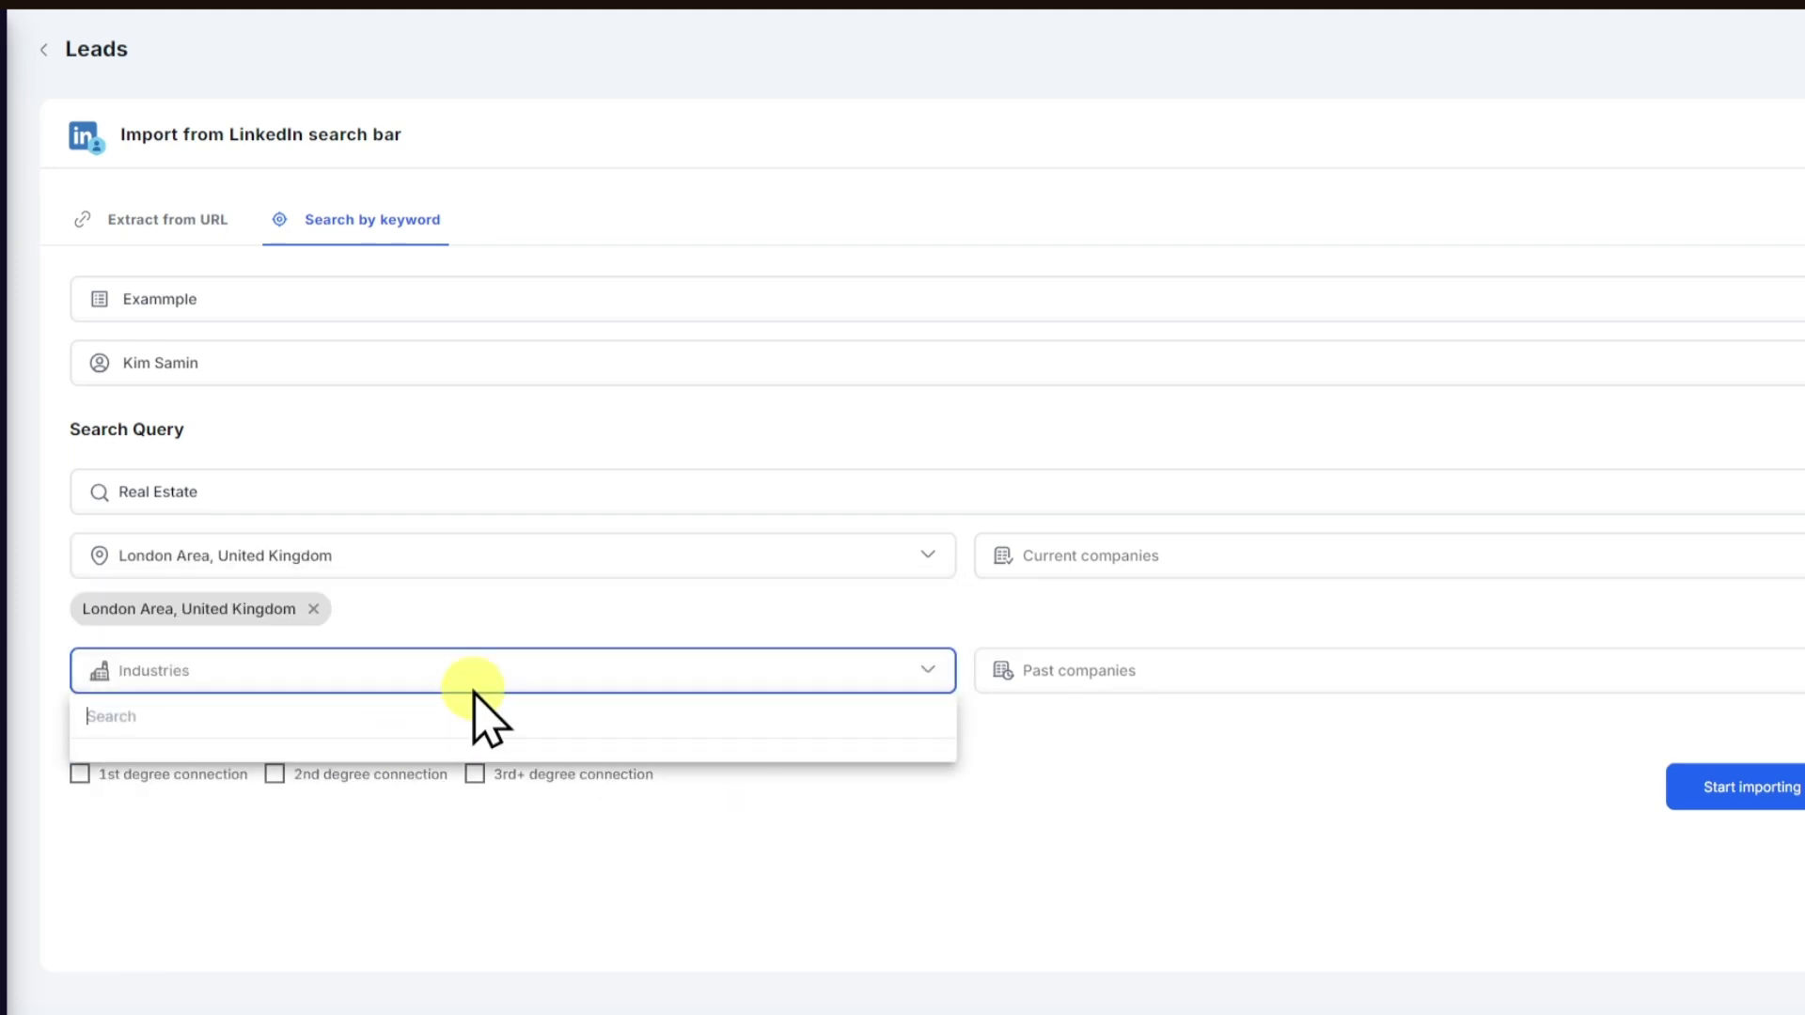
text(Housi)
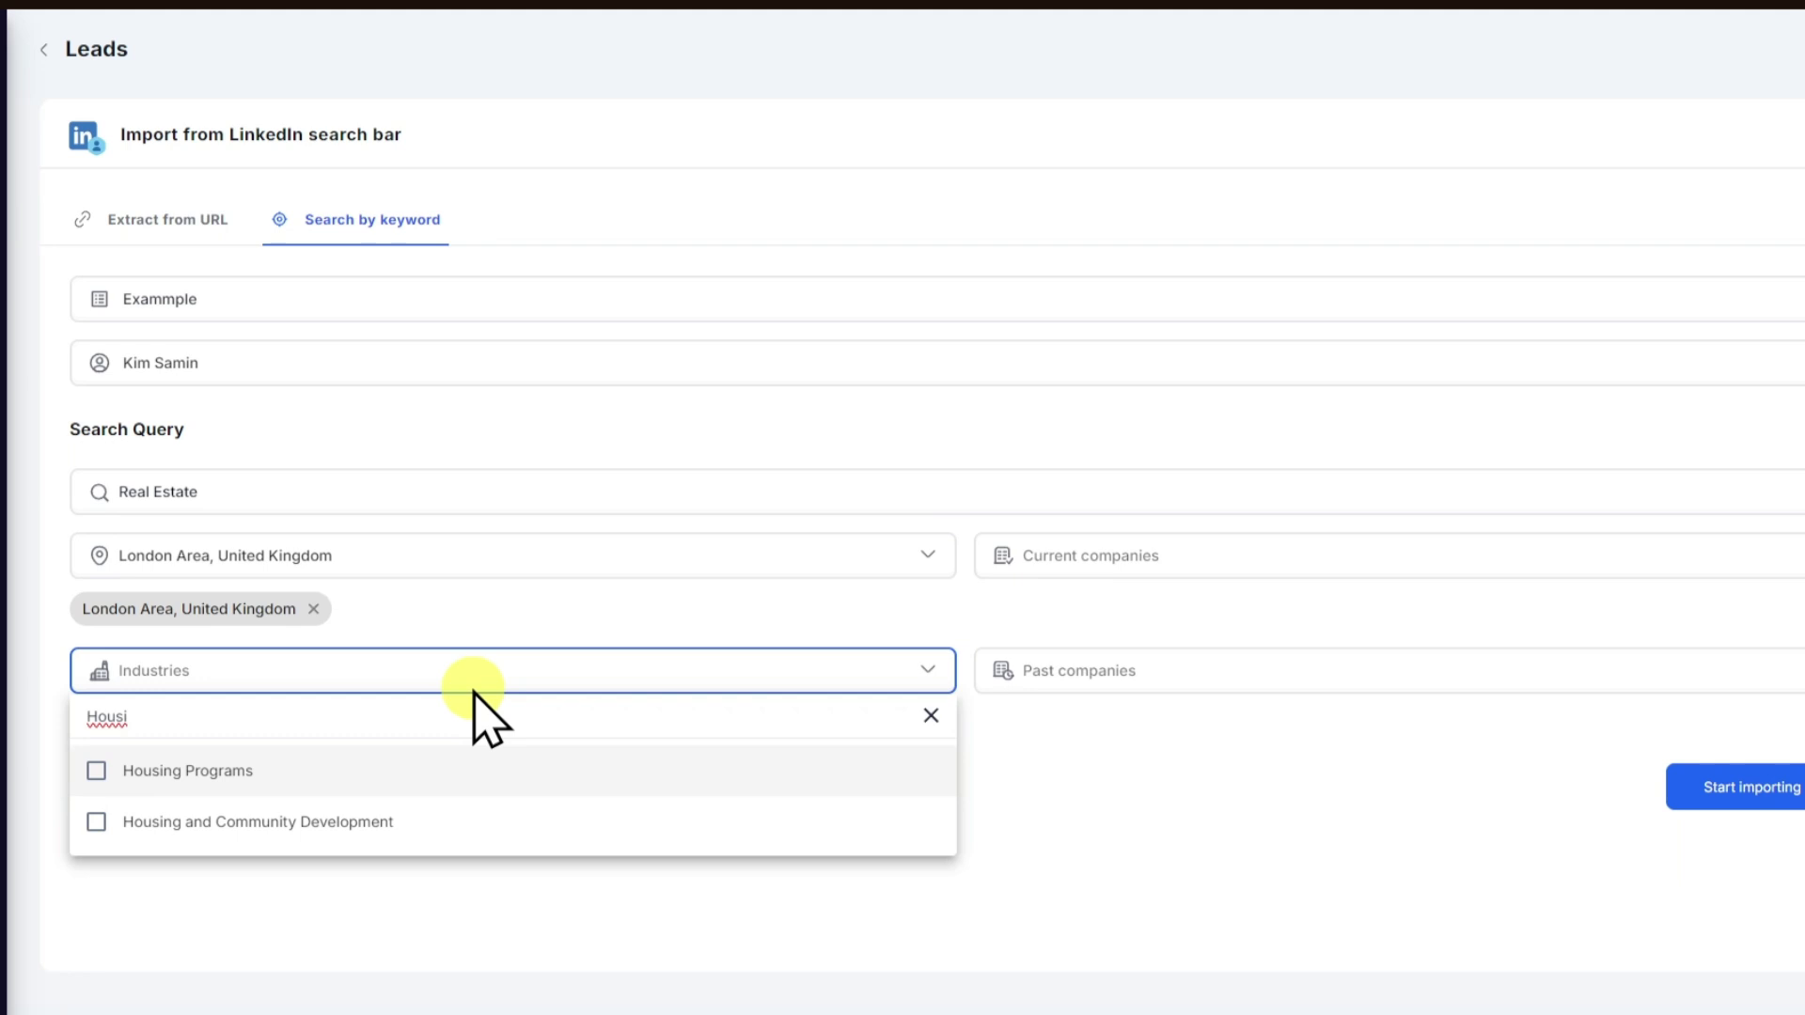
click(345, 771)
click(1181, 554)
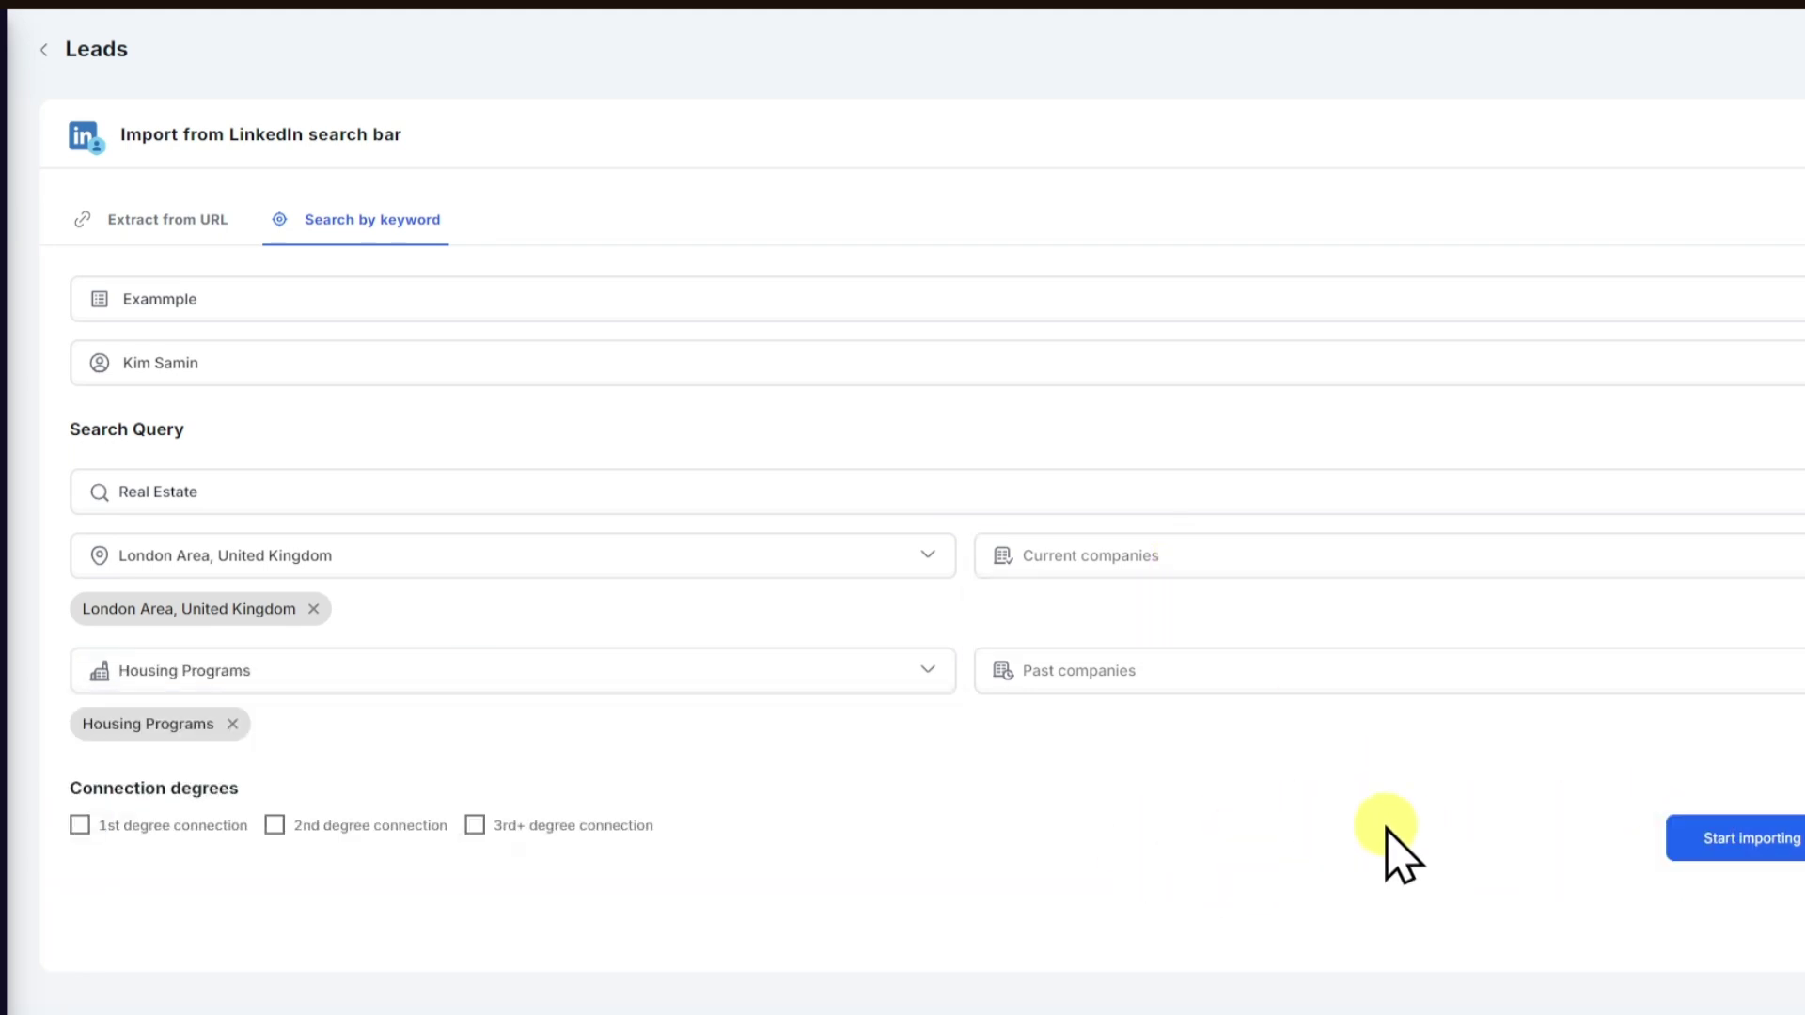
click(1734, 839)
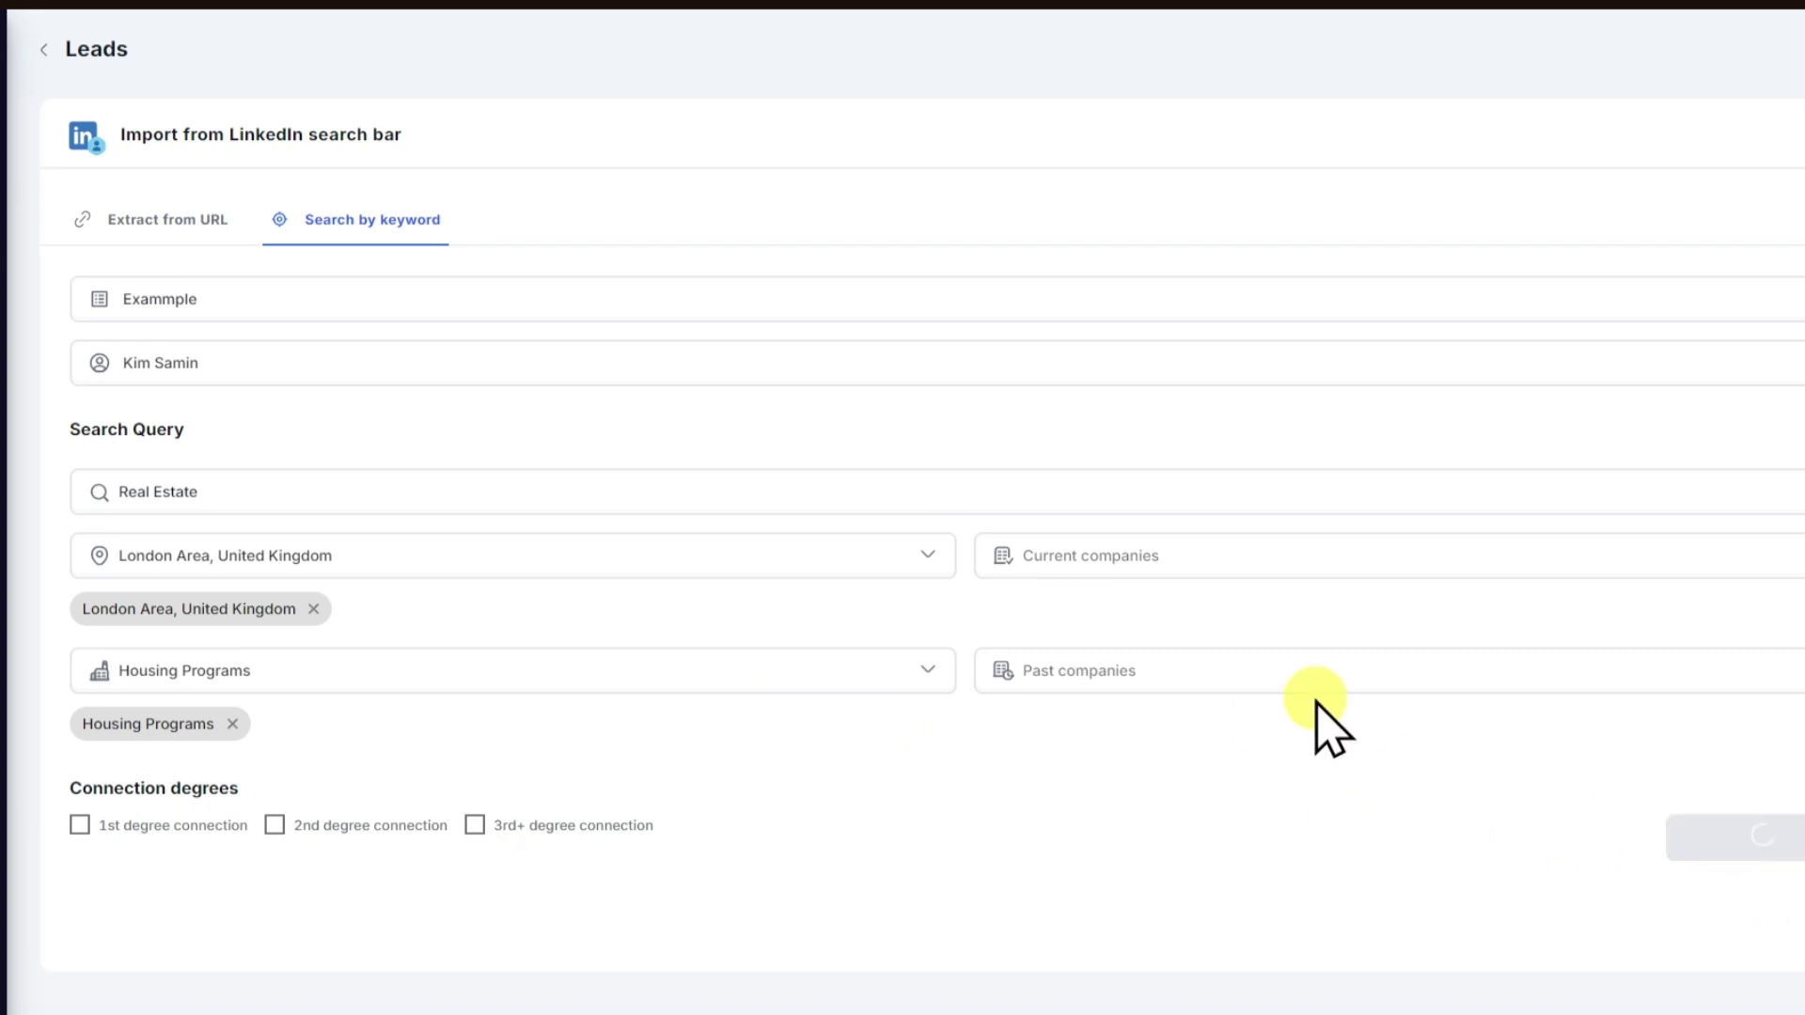